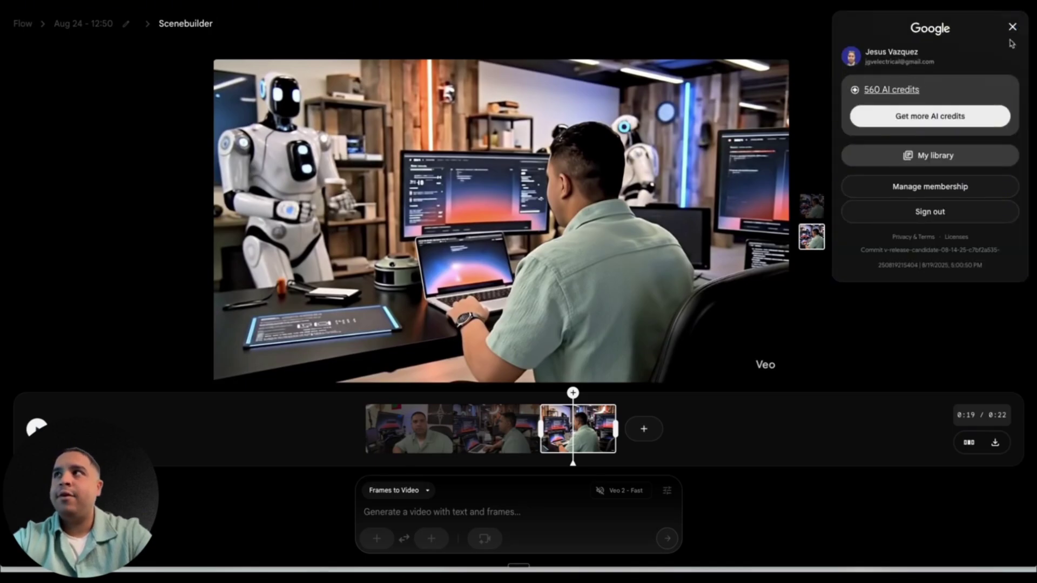
# Close the Google account panel and go back to the Flow projects home page
pyautogui.click(1012, 27)
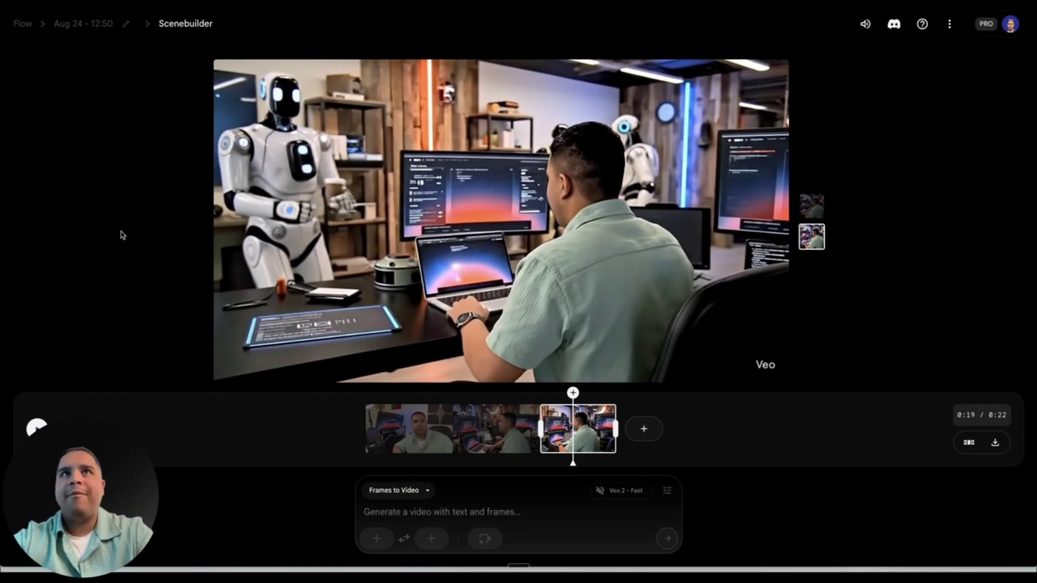
pyautogui.click(22, 28)
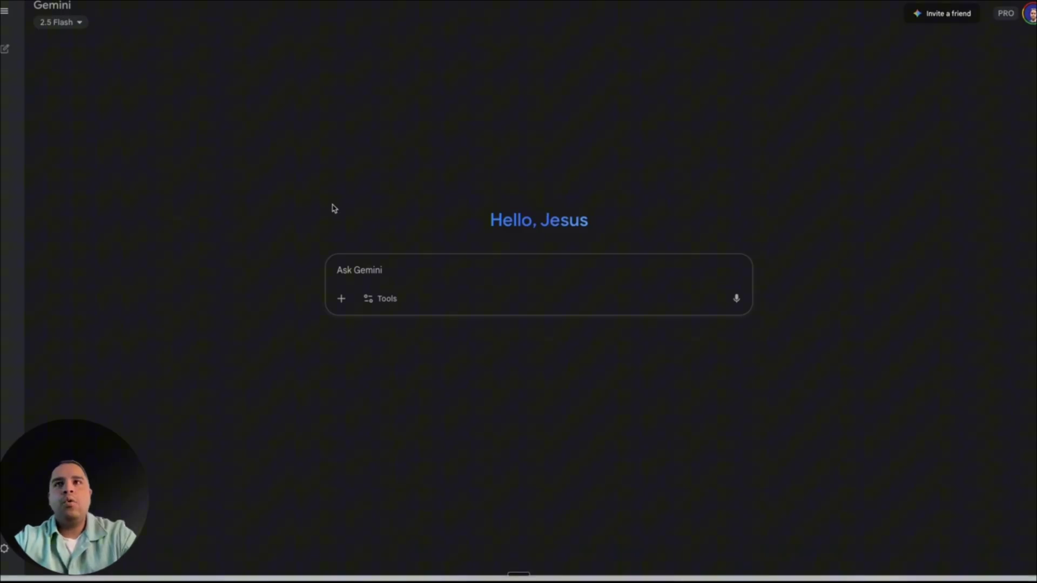
# Reload Gemini and switch the prompt to the Videos with Veo tool so the Video chip shows
pyautogui.click(5, 27)
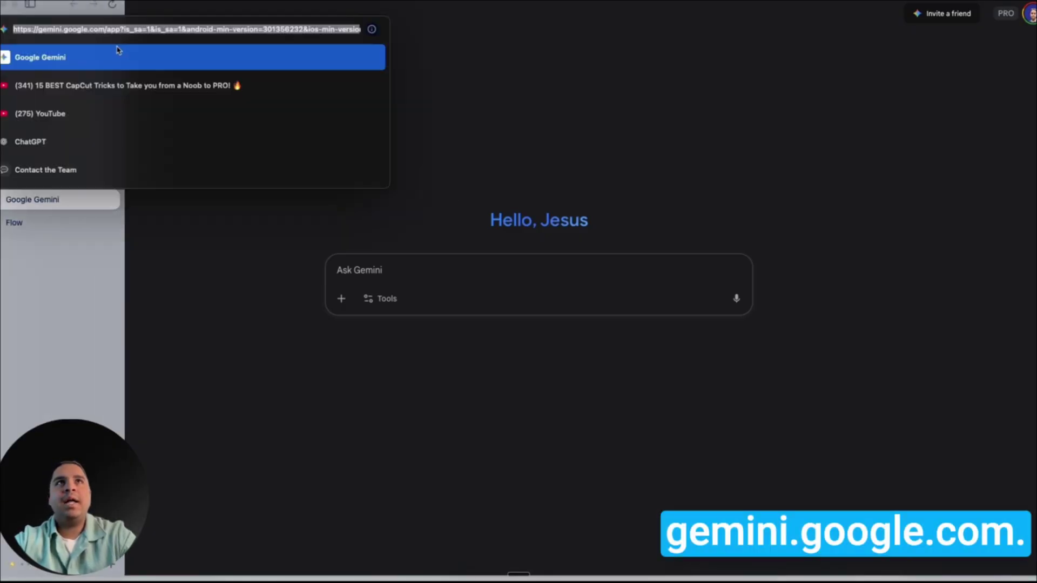
pyautogui.press('Escape')
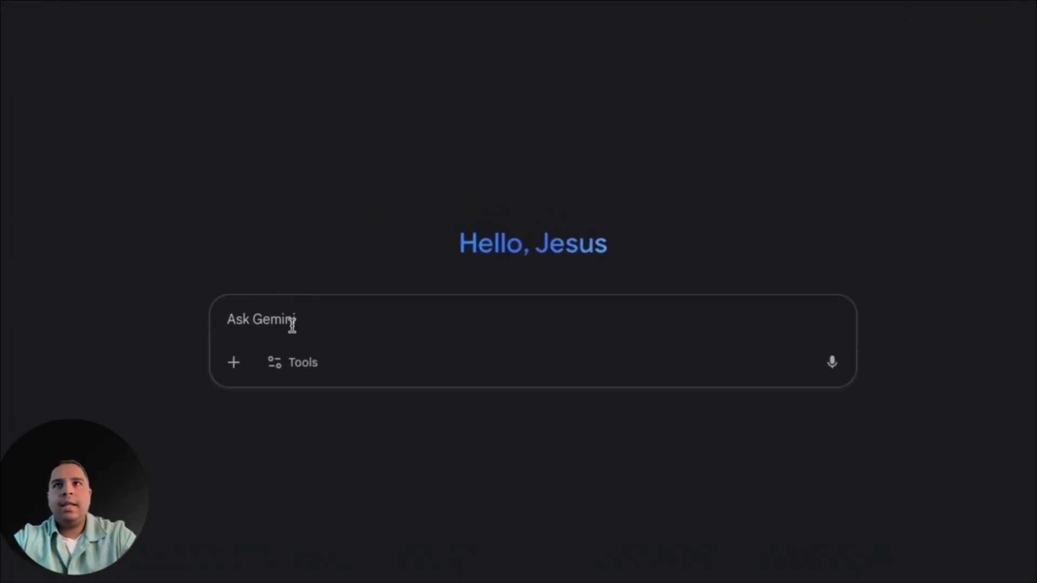
pyautogui.click(295, 366)
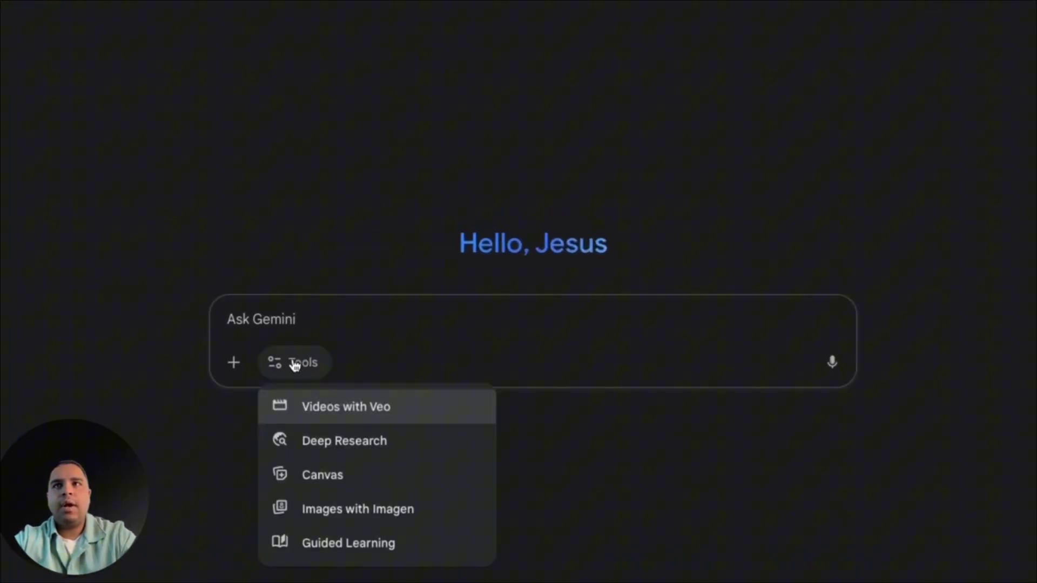
pyautogui.click(340, 412)
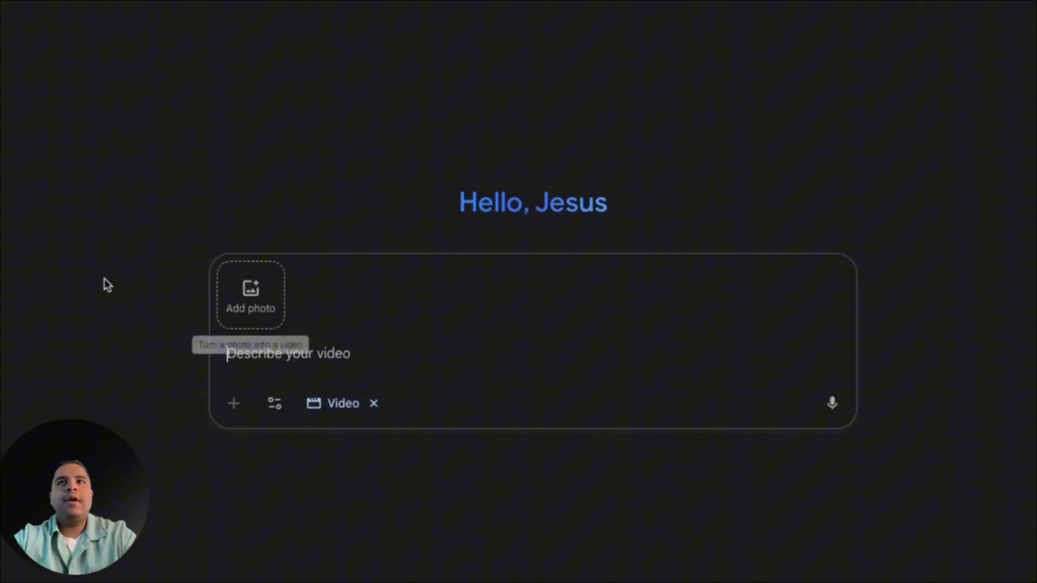
pyautogui.click(274, 406)
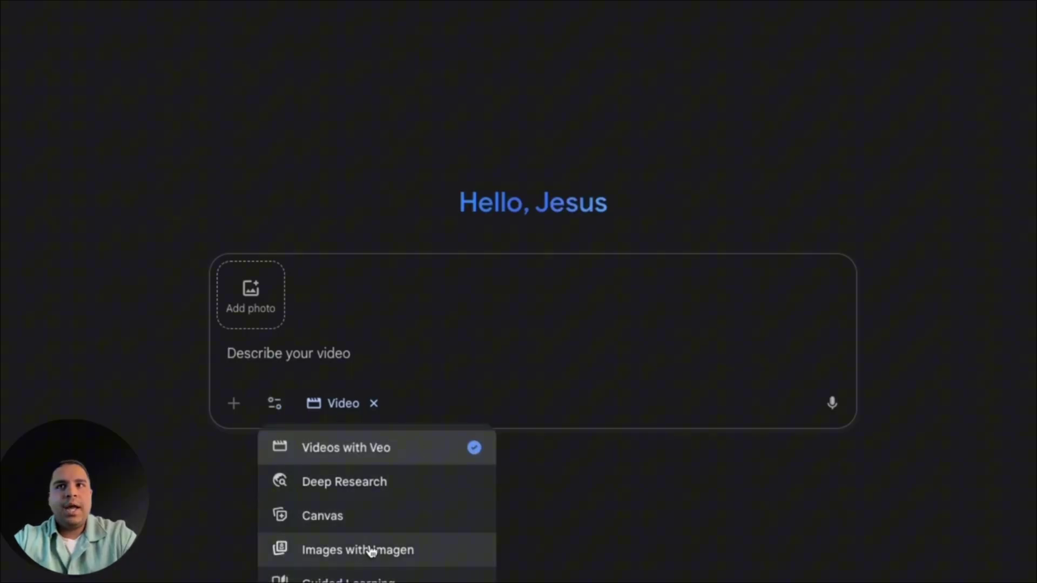
pyautogui.click(591, 546)
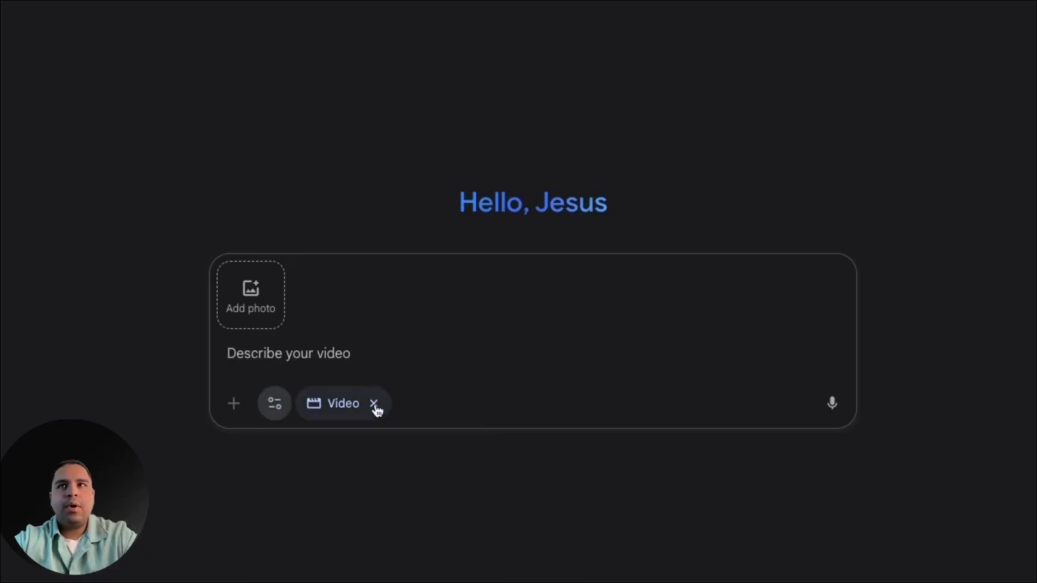
pyautogui.click(375, 405)
pyautogui.click(280, 363)
pyautogui.click(322, 415)
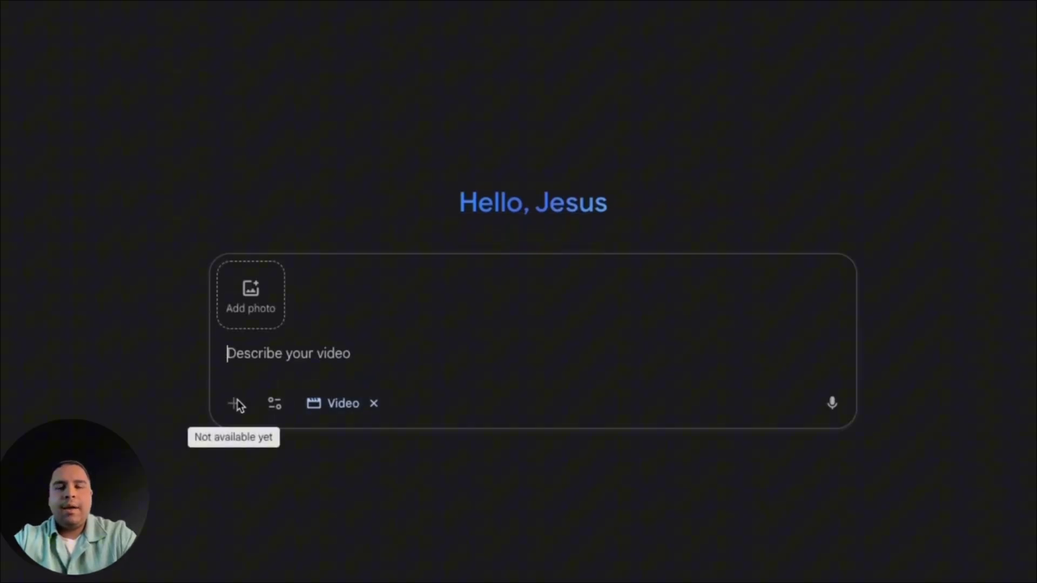
# Attach Untitled design.png from Downloads as the reference photo
pyautogui.click(251, 294)
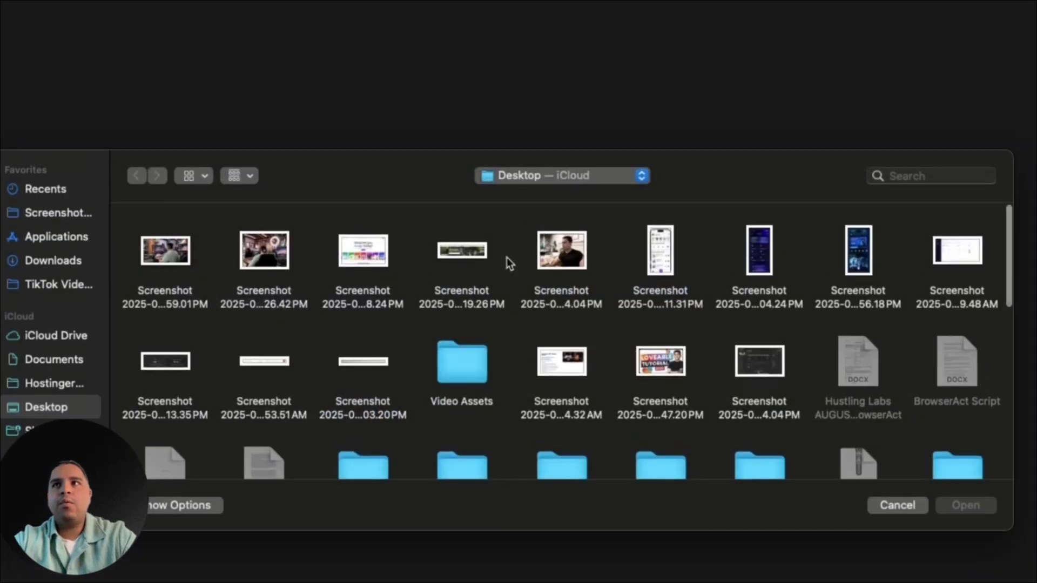
pyautogui.click(61, 260)
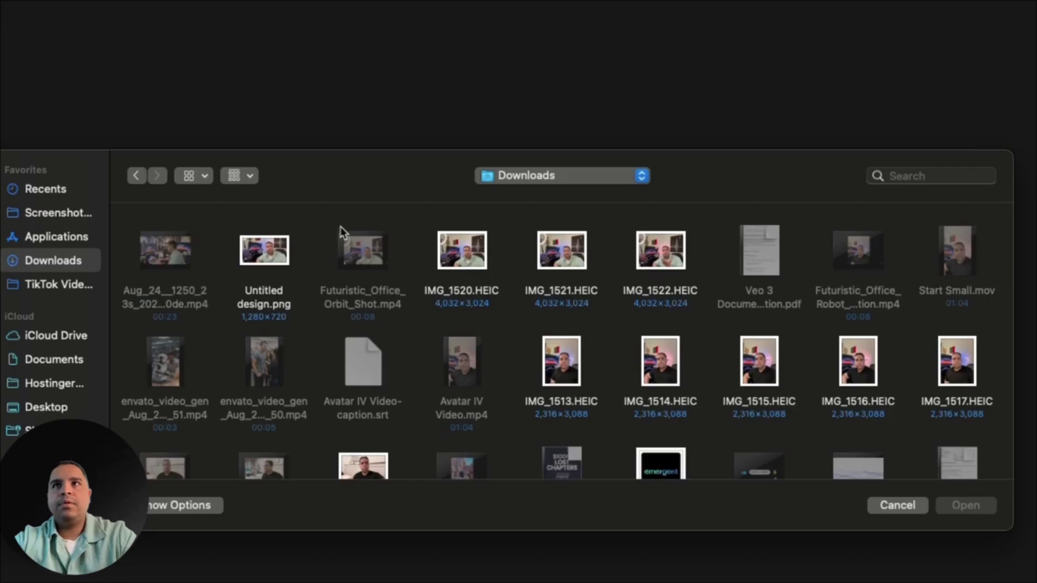
pyautogui.click(266, 253)
pyautogui.doubleClick(266, 251)
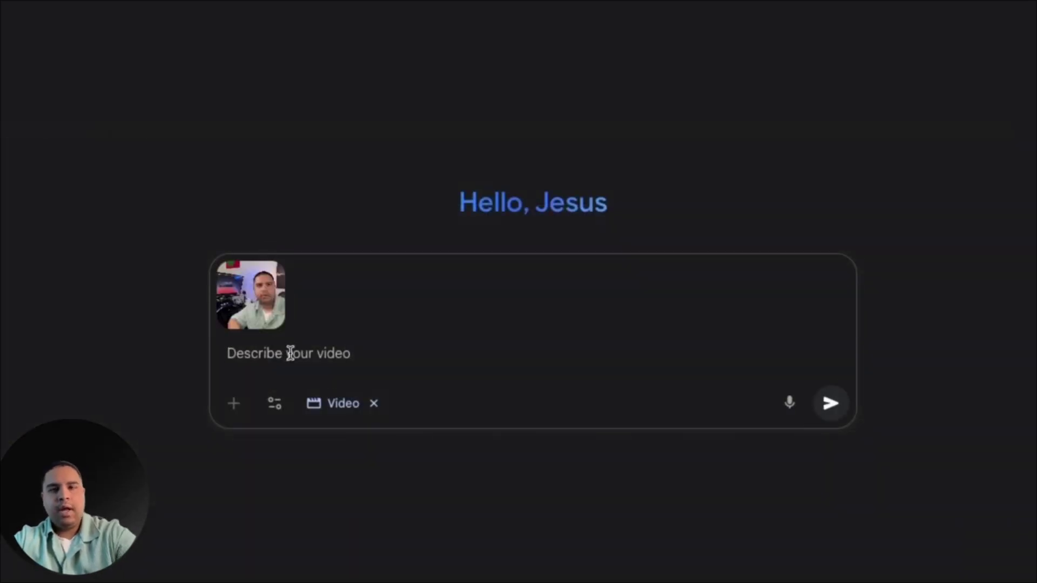
# Paste the multi-paragraph cinematic orbit-shot description of a futuristic office with robots
pyautogui.press('super+v')
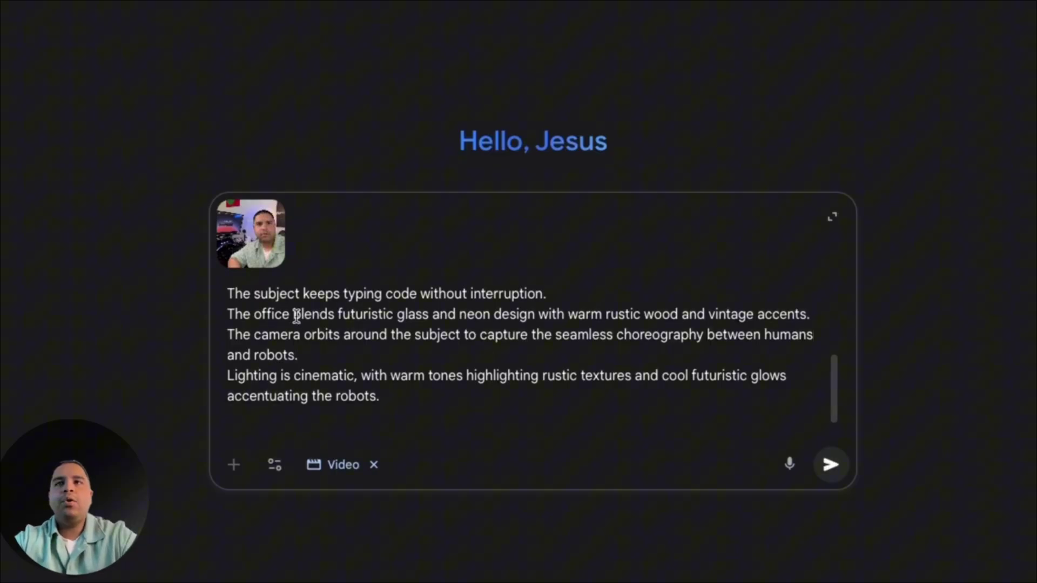
pyautogui.scroll(3, 296, 316)
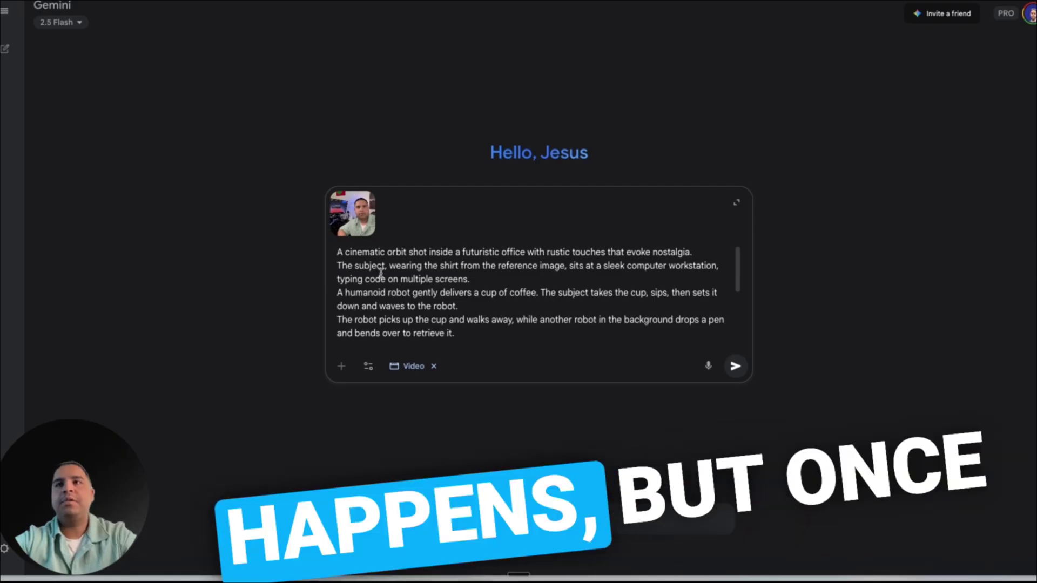
pyautogui.scroll(-3, 384, 257)
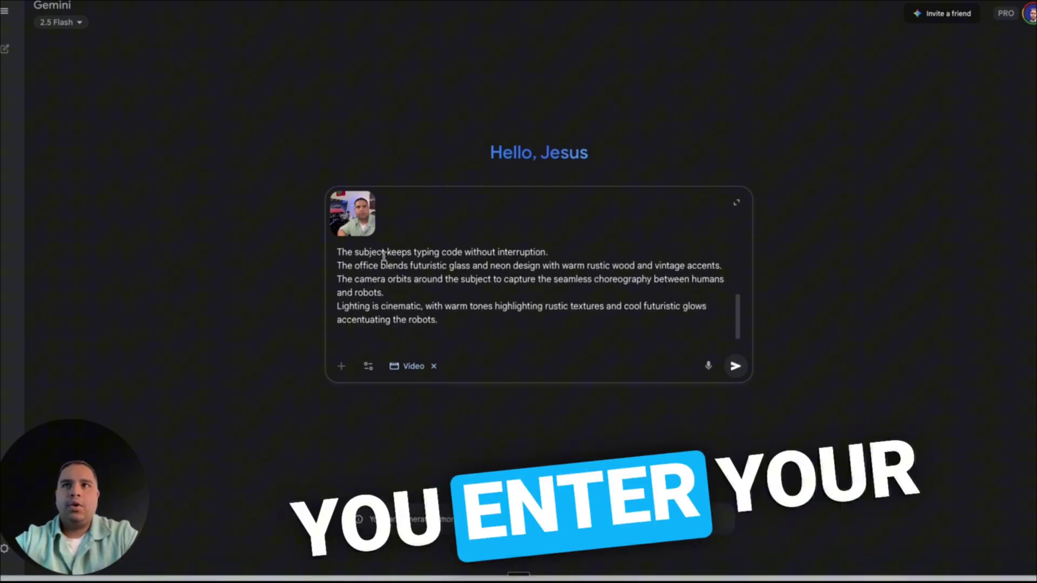
pyautogui.scroll(3, 384, 257)
pyautogui.scroll(-5, 383, 257)
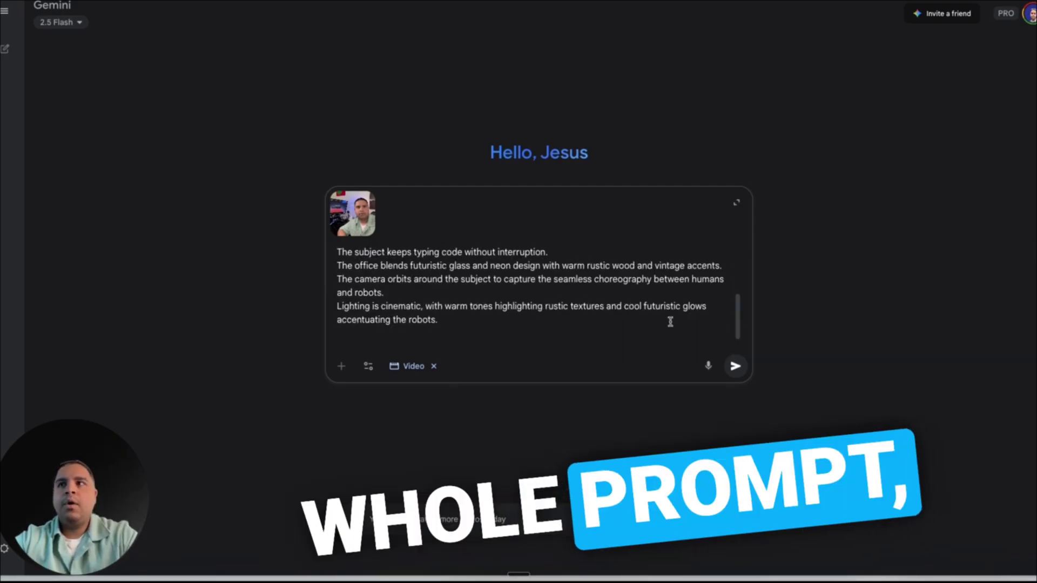
# Submit the orbit-shot prompt to Veo, then switch to the Flow projects page
pyautogui.click(737, 367)
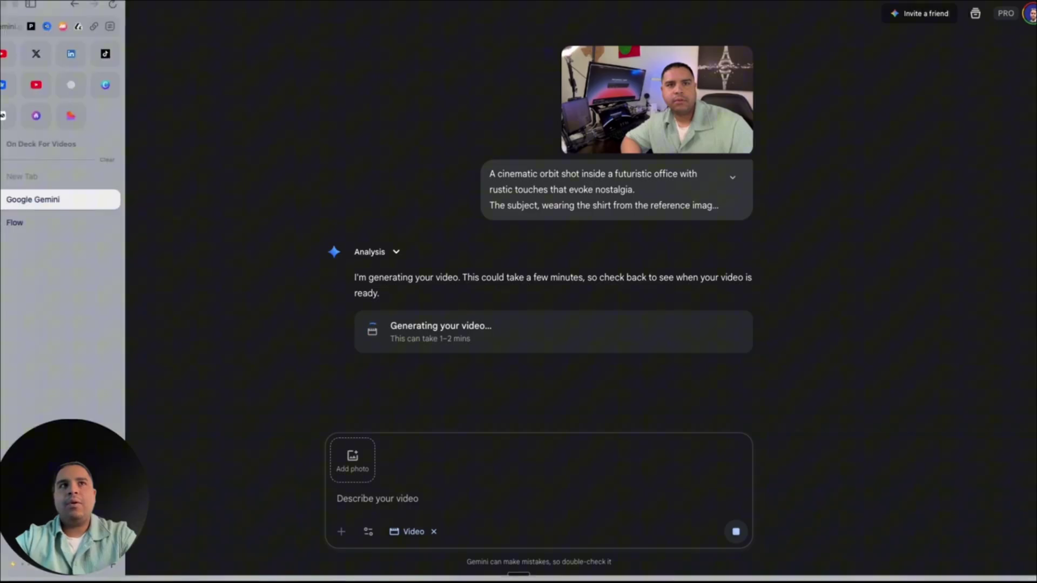
pyautogui.click(21, 224)
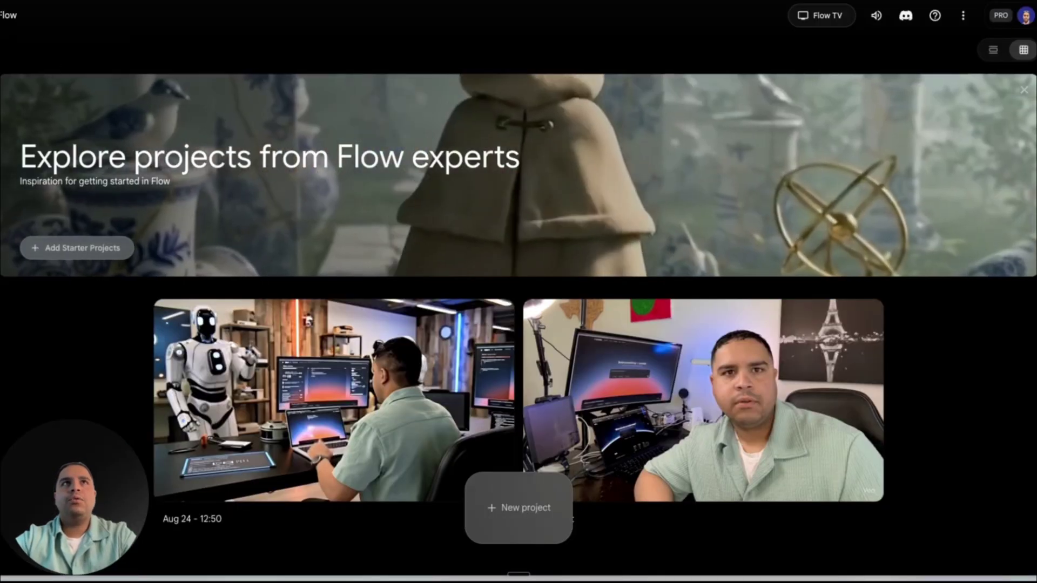
# Create a new empty Flow project, set to Text to Video with Veo 2 - Fast
pyautogui.click(8, 31)
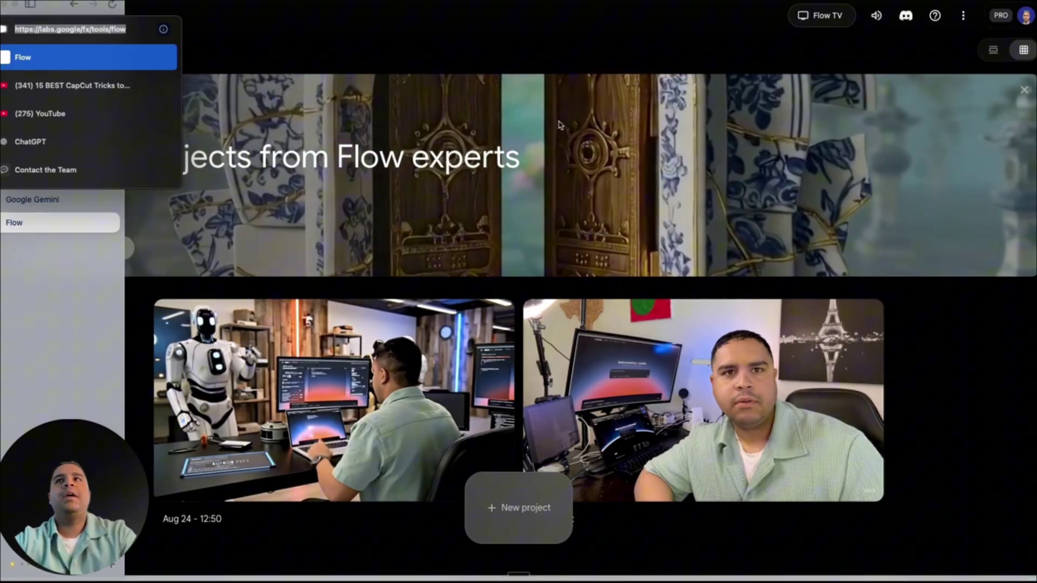
pyautogui.press('Escape')
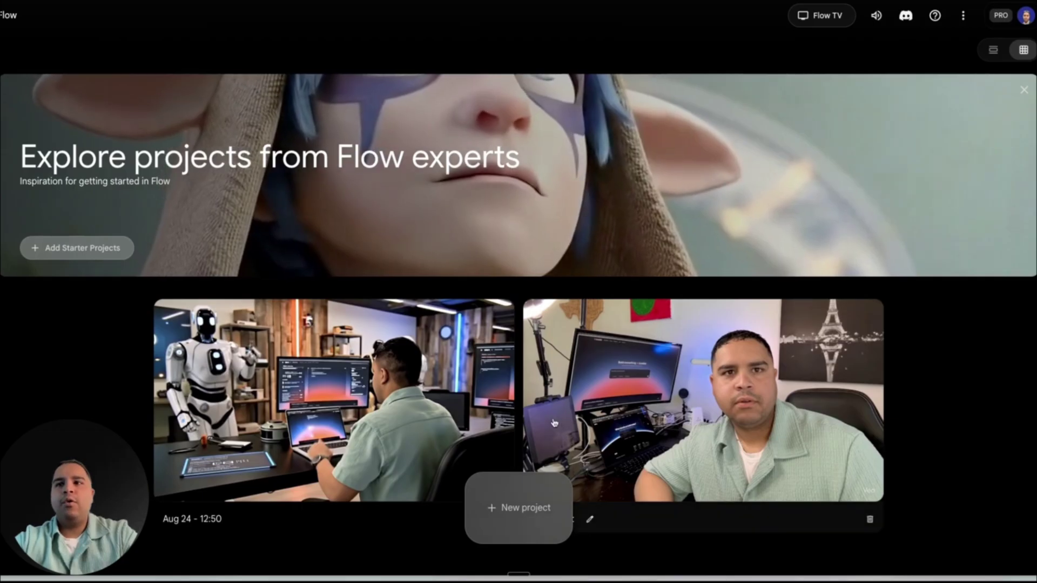
pyautogui.click(510, 511)
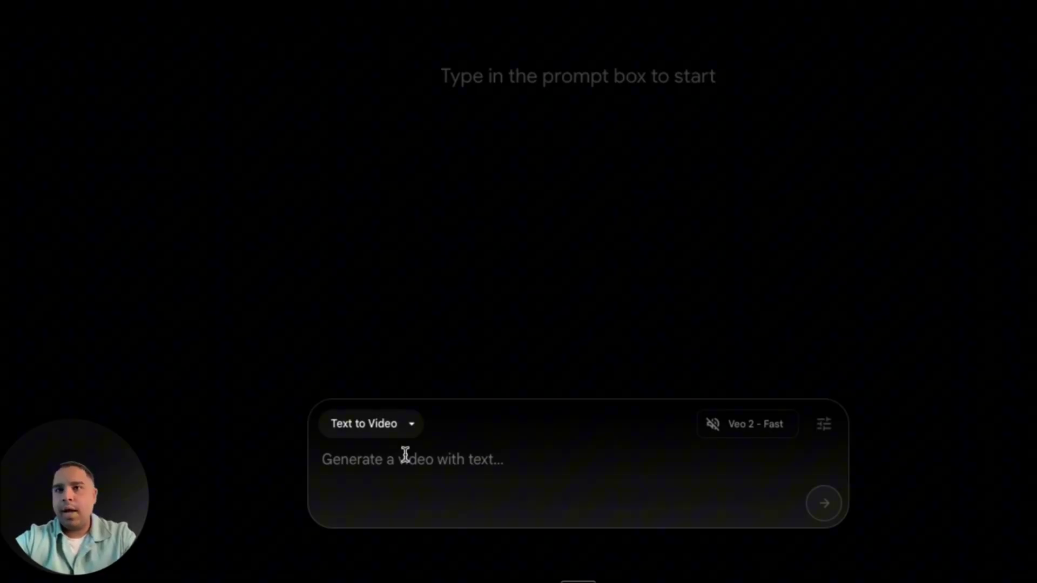
pyautogui.click(408, 429)
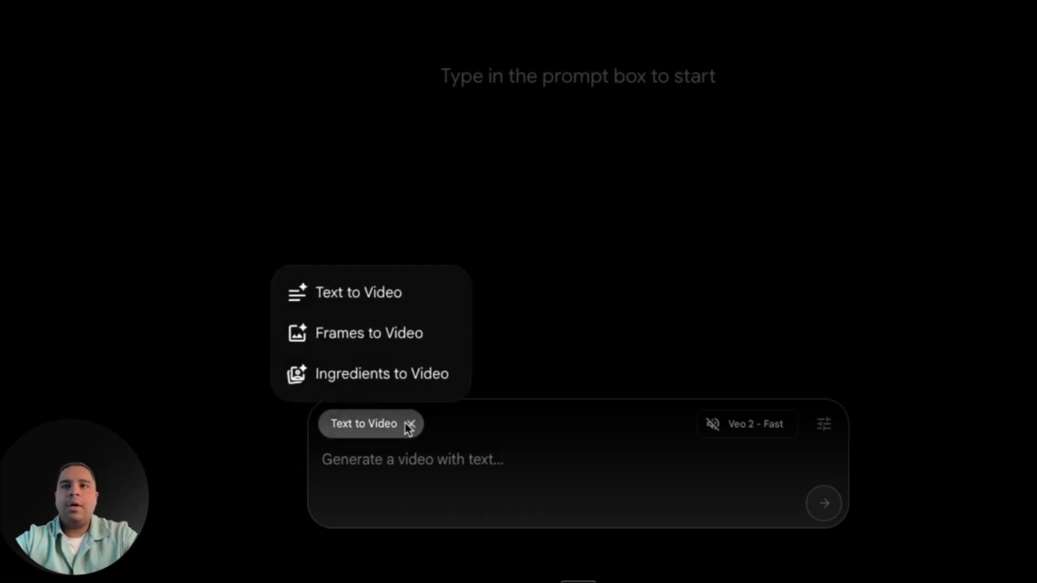
pyautogui.click(363, 355)
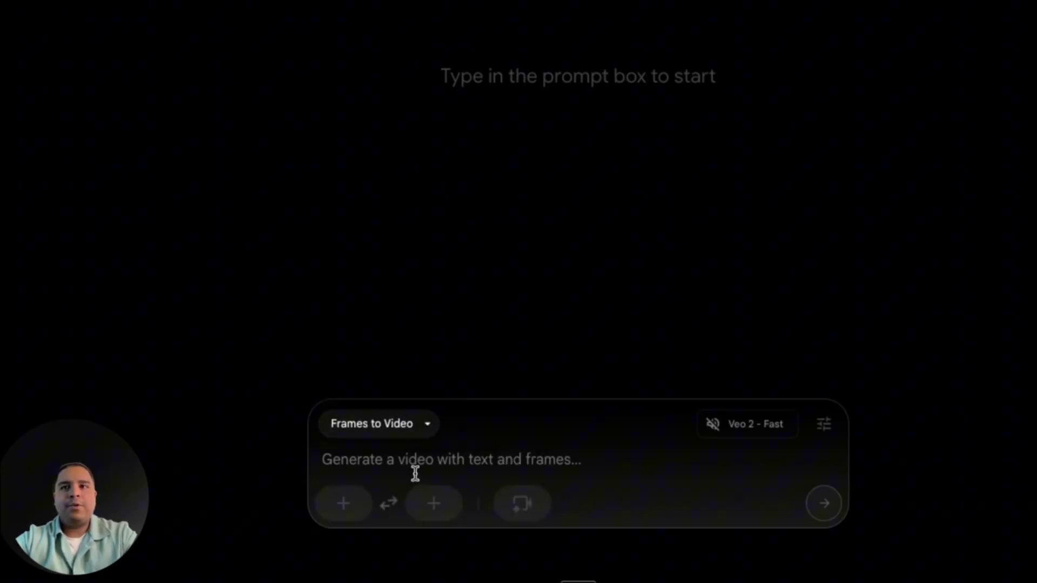
pyautogui.click(345, 508)
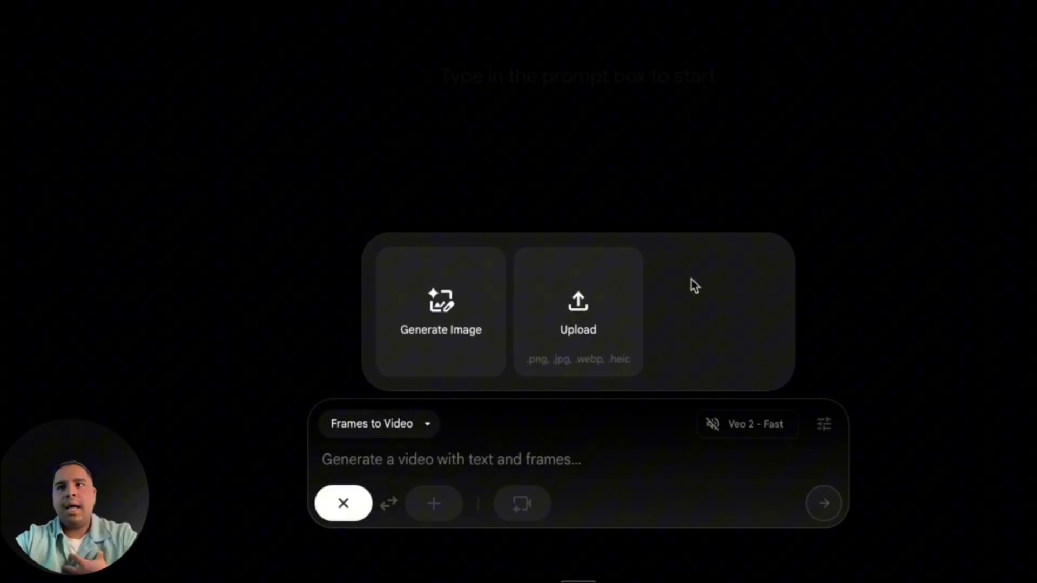
pyautogui.click(560, 327)
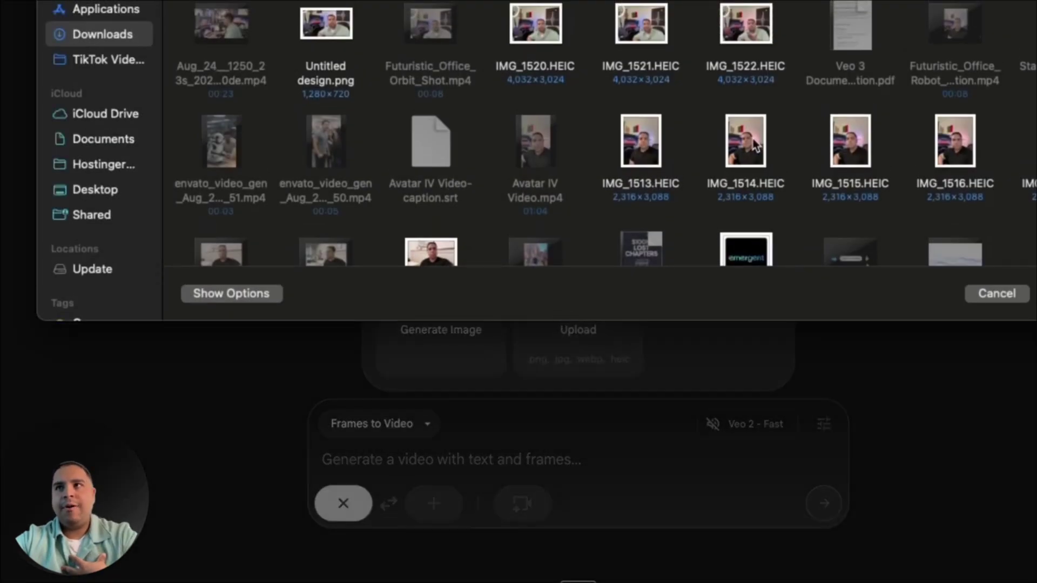
pyautogui.doubleClick(745, 140)
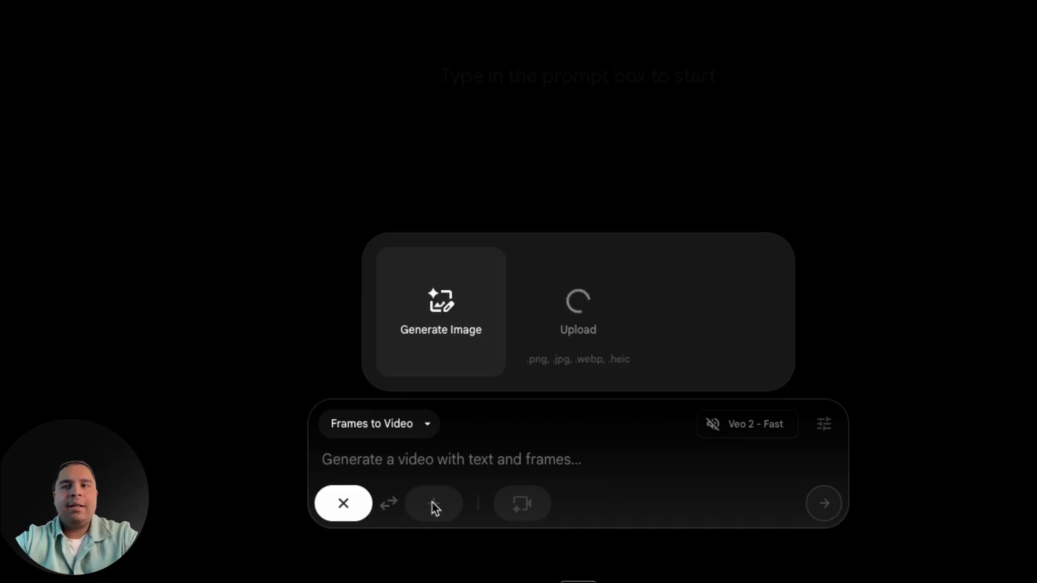
pyautogui.click(341, 505)
pyautogui.click(343, 505)
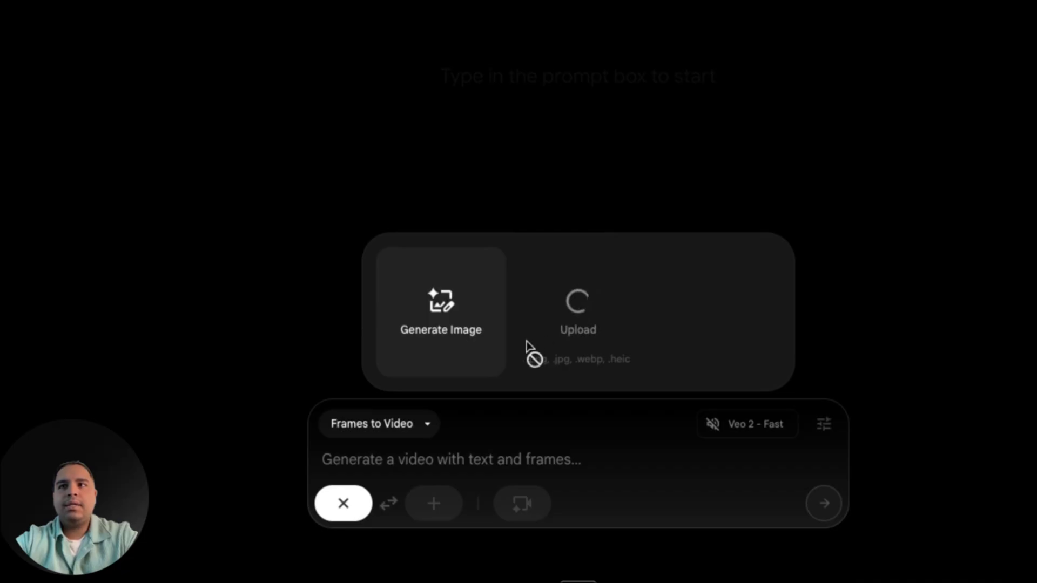
pyautogui.press('super+r')
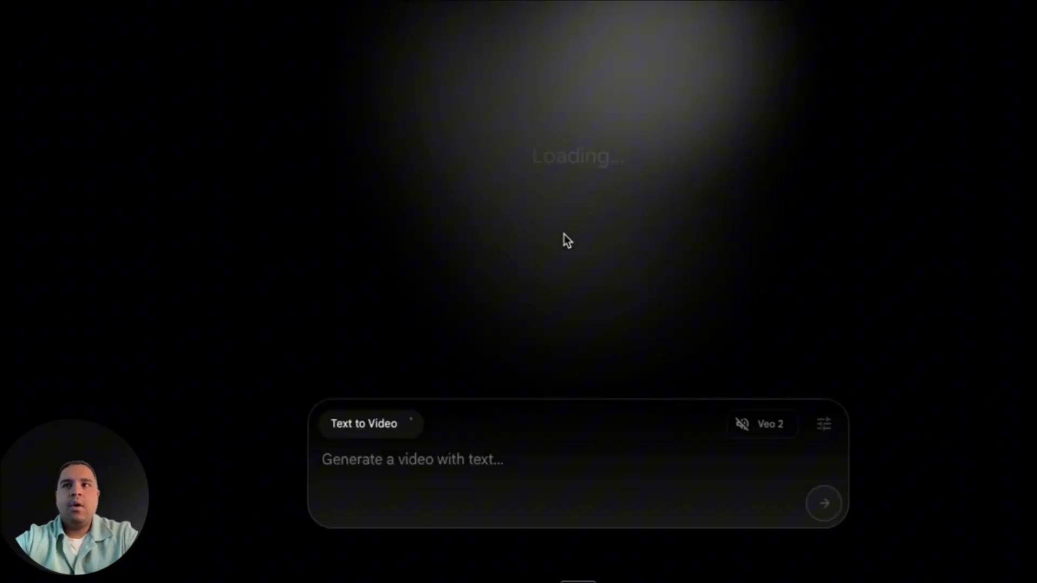
# Switch to Frames to Video and upload Untitled design.png as the cropped first frame
pyautogui.click(378, 426)
pyautogui.click(371, 340)
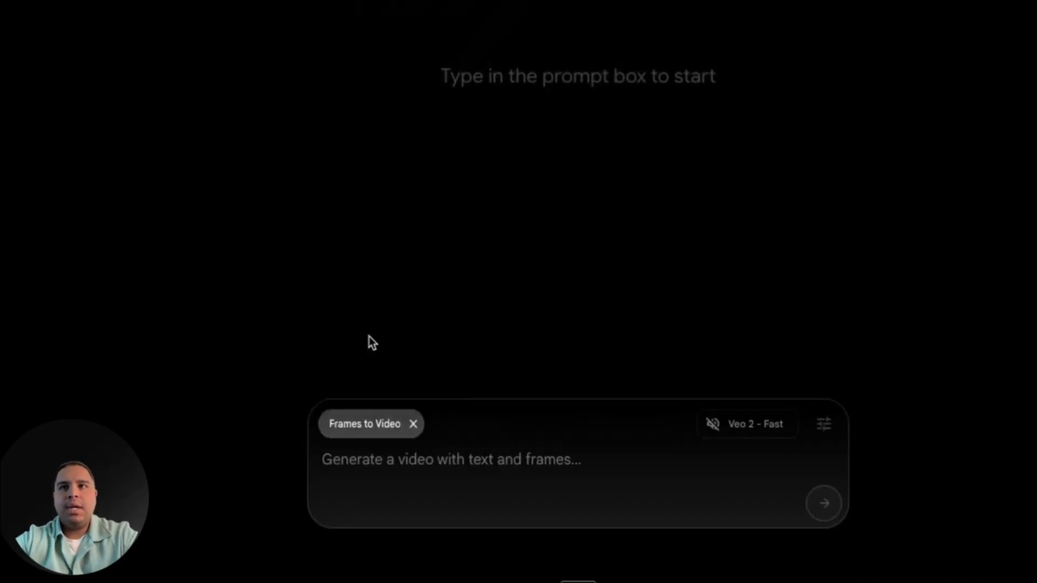
pyautogui.click(343, 506)
pyautogui.click(577, 304)
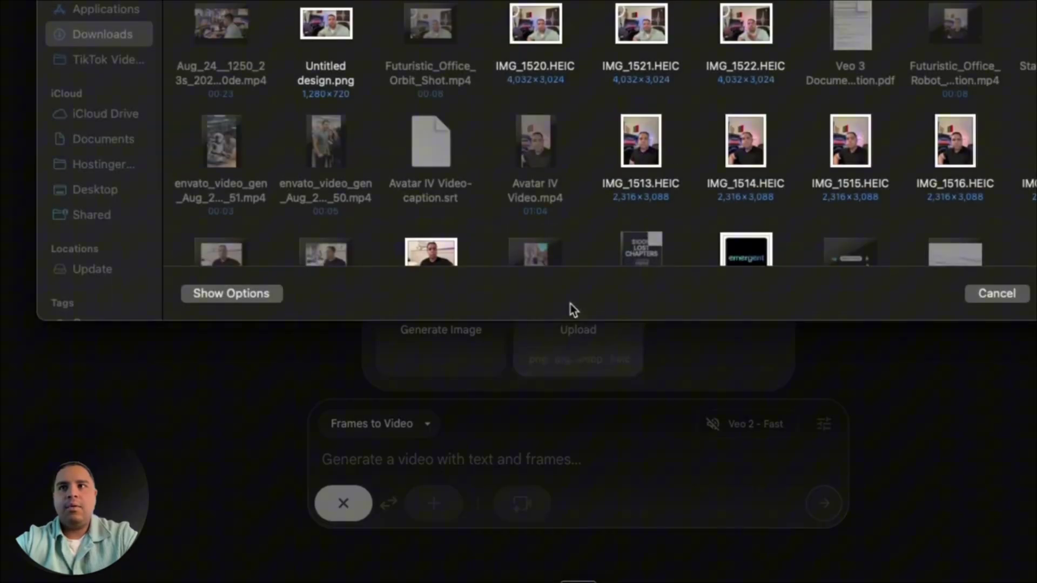
pyautogui.doubleClick(326, 26)
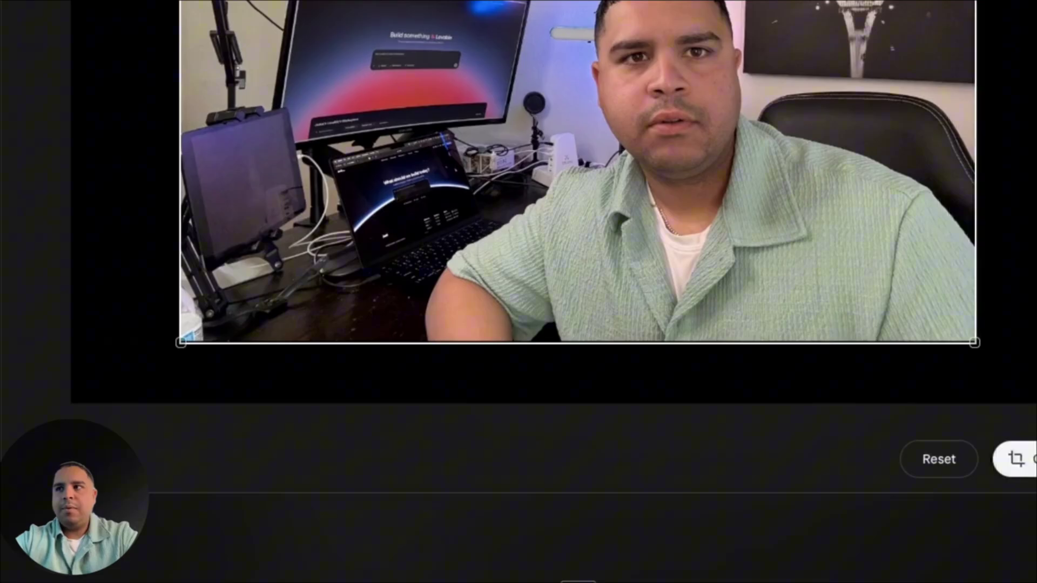
pyautogui.click(1016, 459)
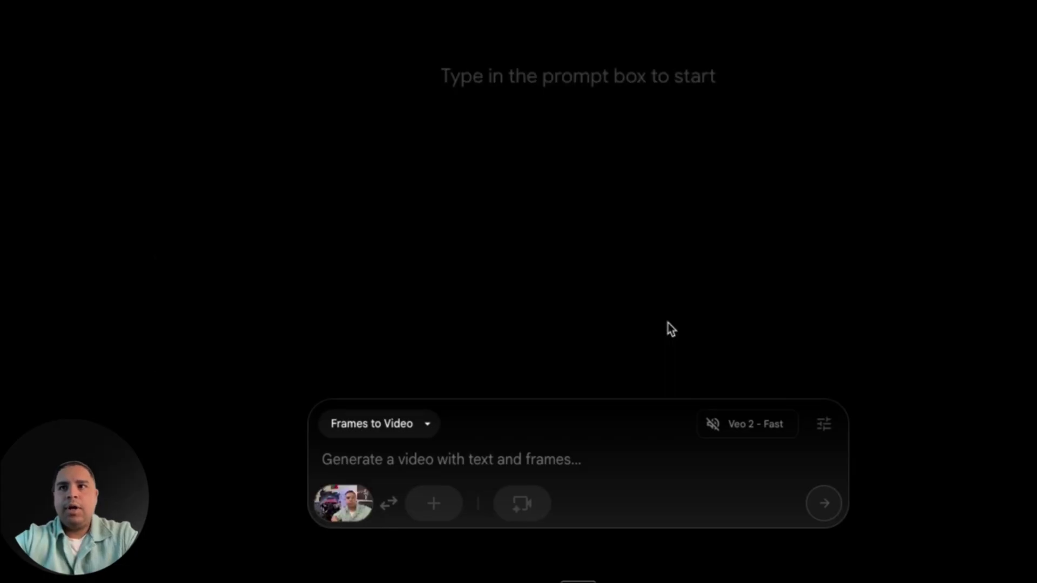
pyautogui.click(432, 504)
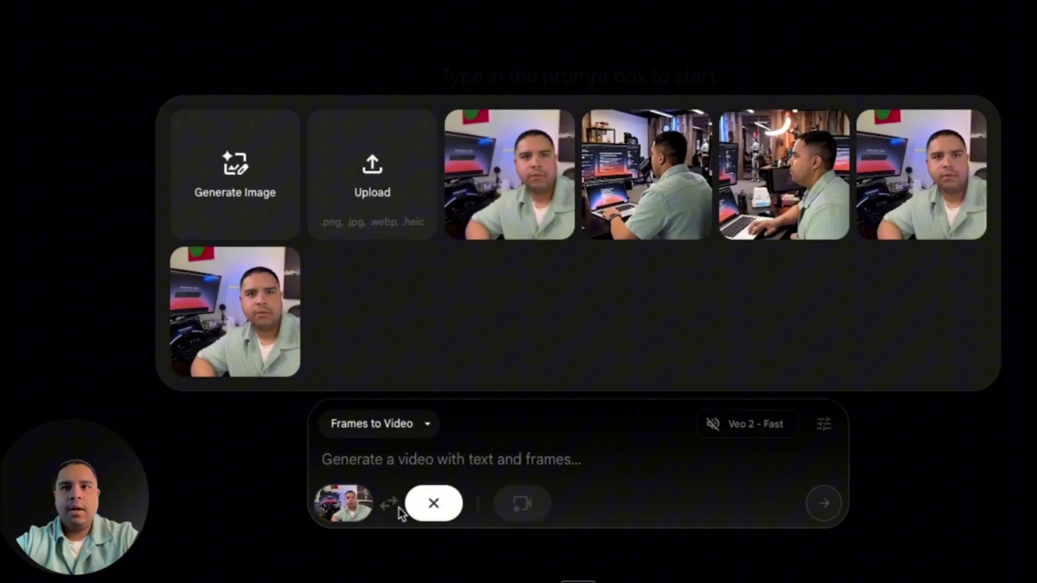
# Skip the end frame and show the camera-motion presets like Dolly in, Orbit left, Truck right
pyautogui.click(433, 503)
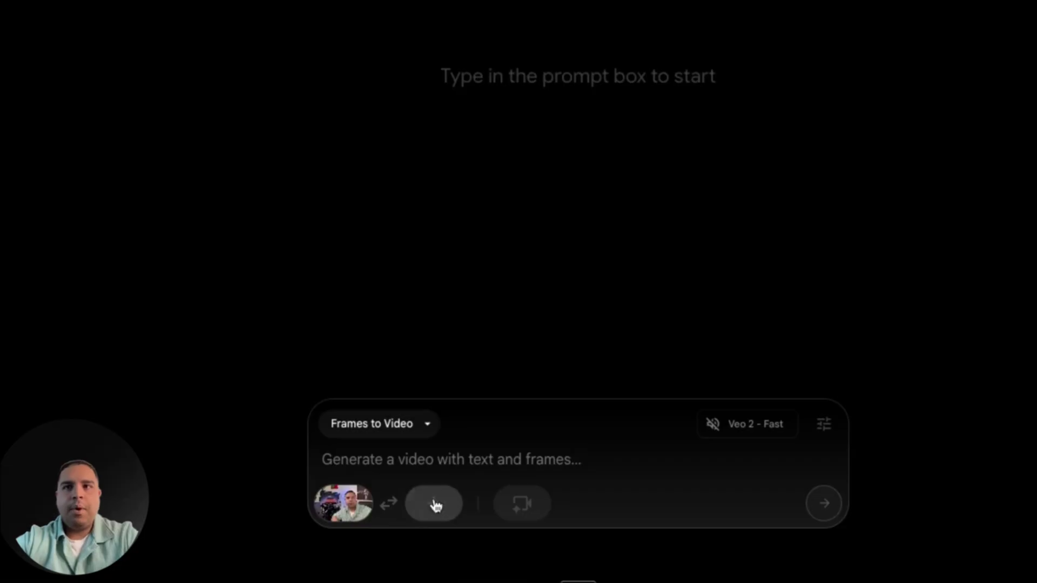
pyautogui.click(522, 503)
pyautogui.moveTo(393, 232)
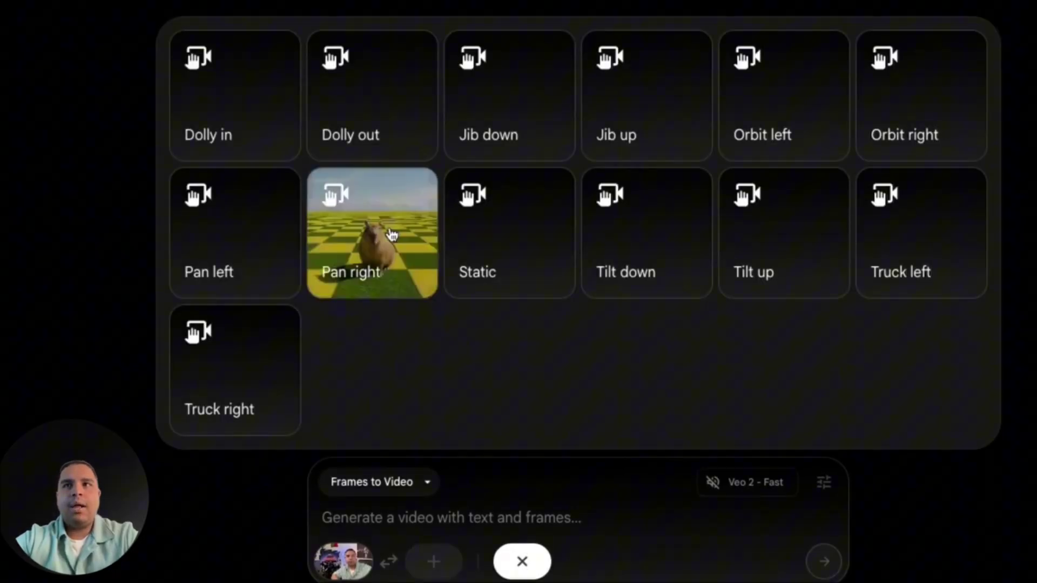
pyautogui.moveTo(203, 228)
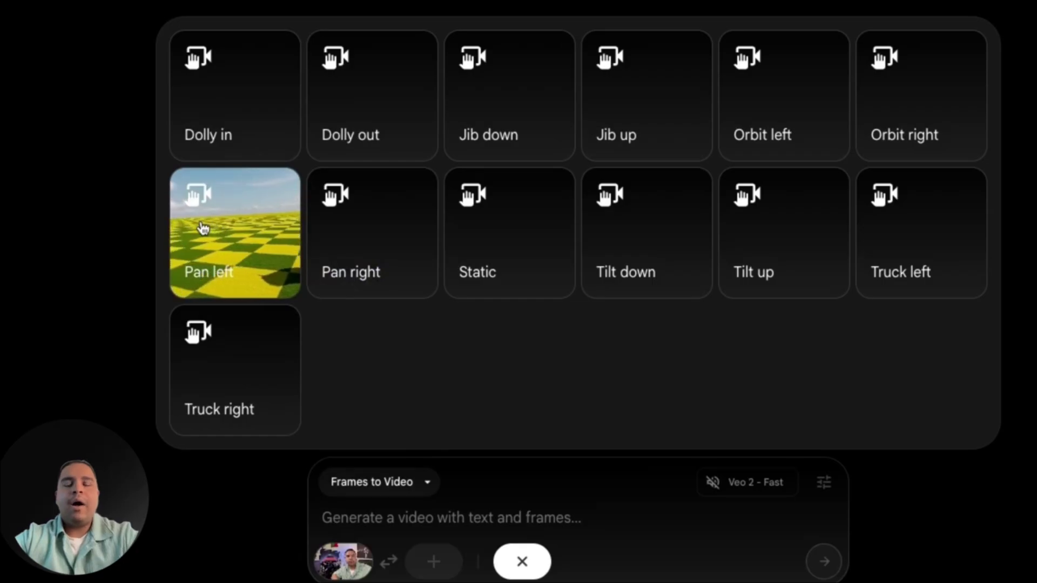
pyautogui.moveTo(215, 111)
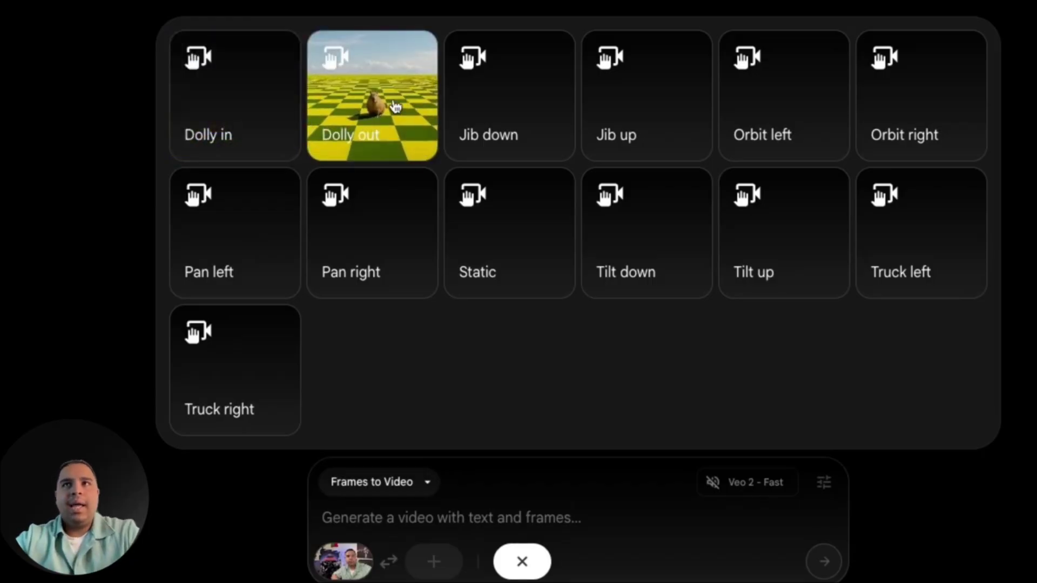
pyautogui.moveTo(535, 104)
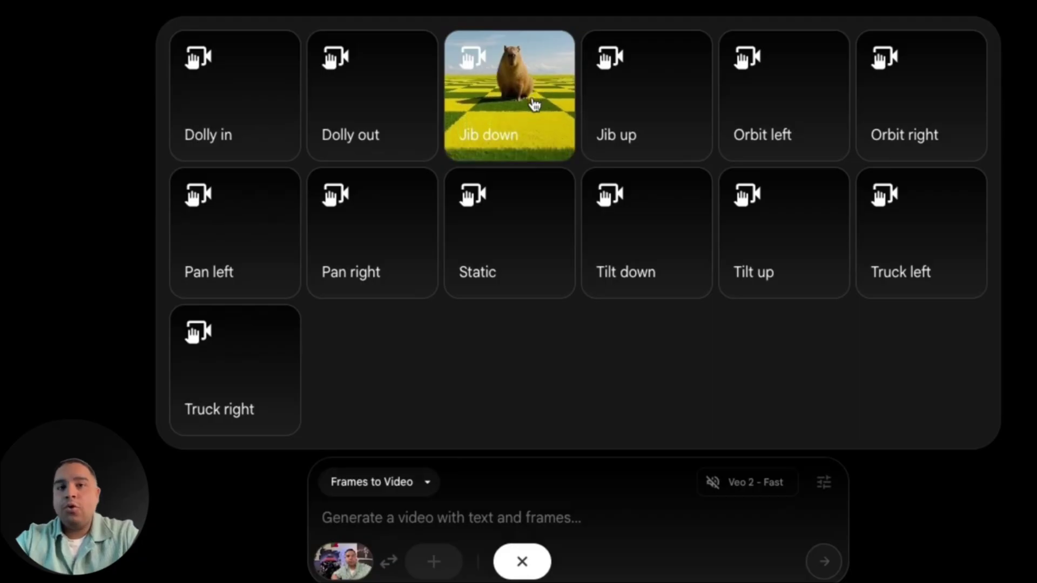
# Paste the futuristic-office orbit-shot prompt, with robots serving coffee, into the prompt box
pyautogui.moveTo(659, 100)
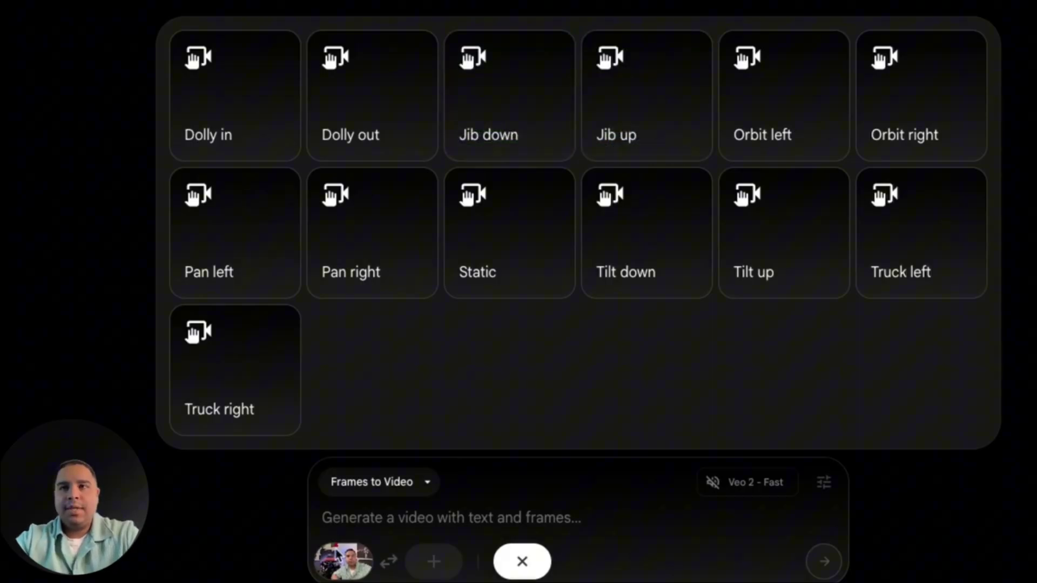
pyautogui.click(374, 517)
pyautogui.write('A cinematic orbit shot inside a futuristic office with rustic touches that evoke nostalgia. The subject, wearing the shirt from the reference image, sits at a sleek computer workstation, typing code on multiple screens. A humanoid robot gently delivers a cup of coffee. The subject takes the cup, sips, then sets it down and waves to the robot. The robot picks up the cup and walks away, while another robot in the background drops a pen and bends over to retrieve it. The subject keeps typing code without interruption. The office blends futuristic glass and neon design with warm rustic wood and vintage accents. The camera orbits around the subject to capture the seamless choreography between humans and robots. Lighting is cinematic, with warm tones highlighting rustic textures and cool futuristic glows accentuating the robots.')
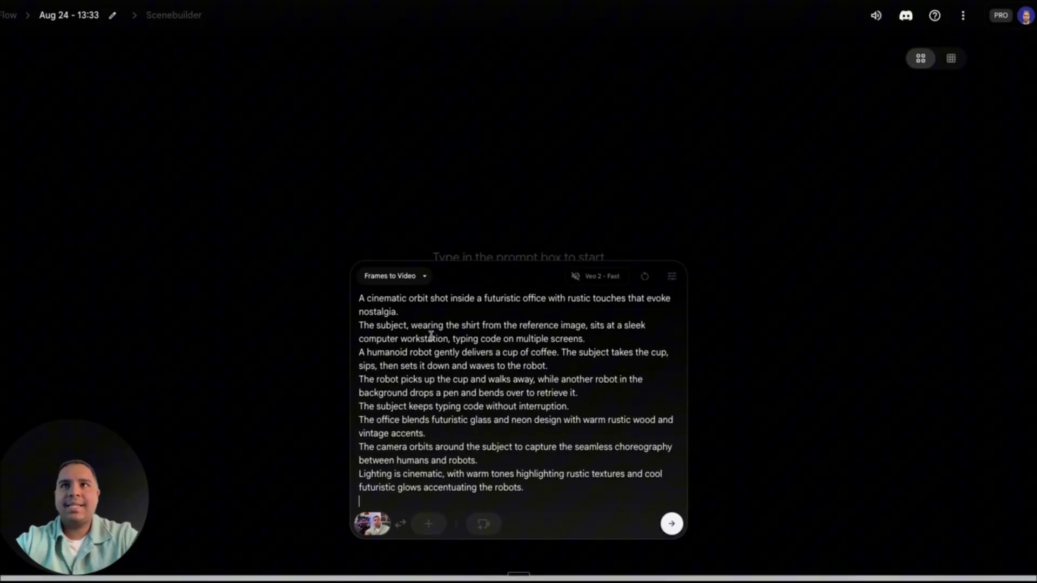
pyautogui.moveTo(3, 195)
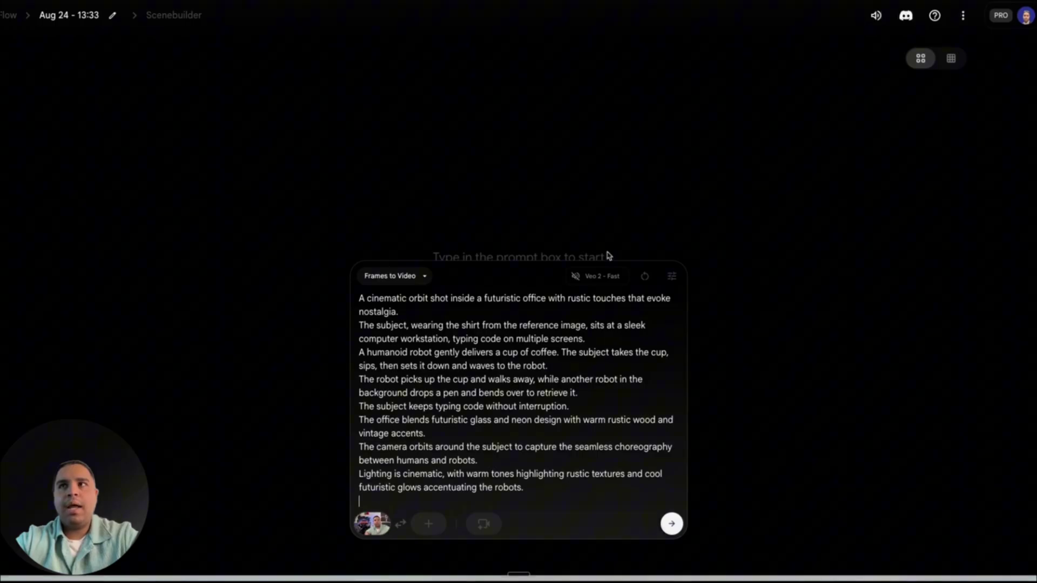
# Set the model to Veo 3 - Quality with 2 outputs per prompt, costing 100 credits
pyautogui.click(593, 279)
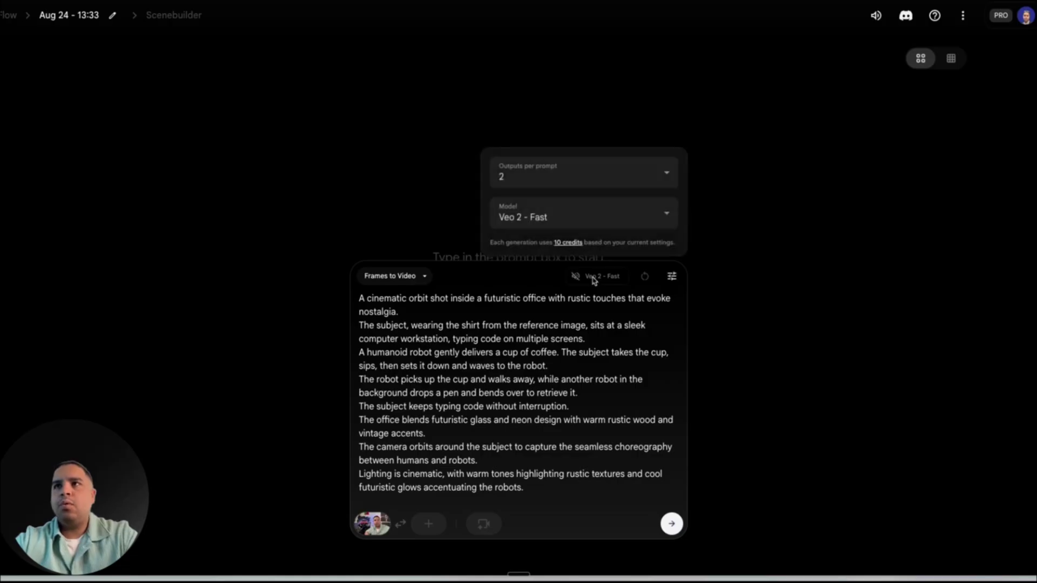
pyautogui.click(555, 178)
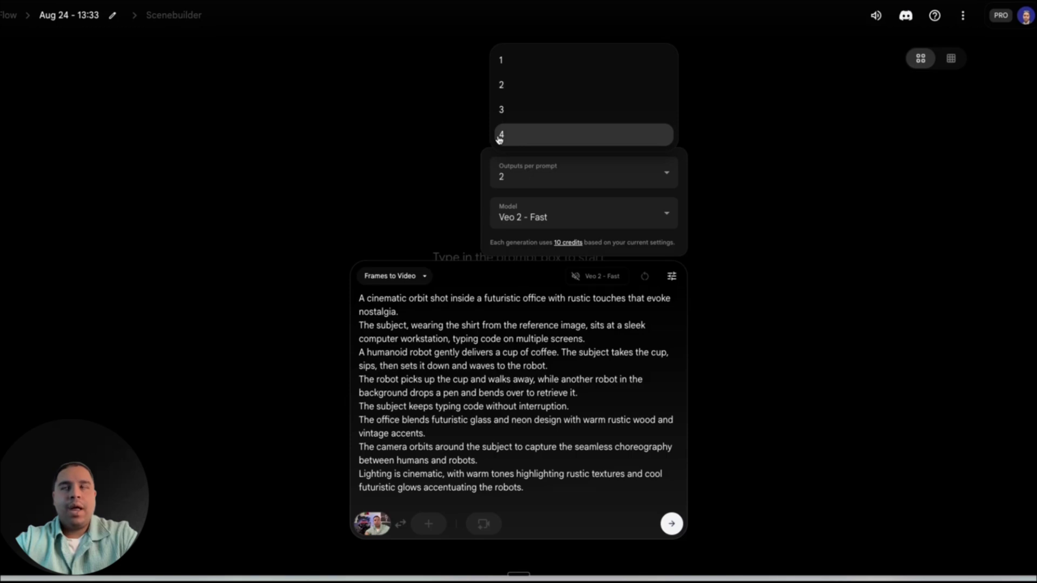
pyautogui.click(526, 180)
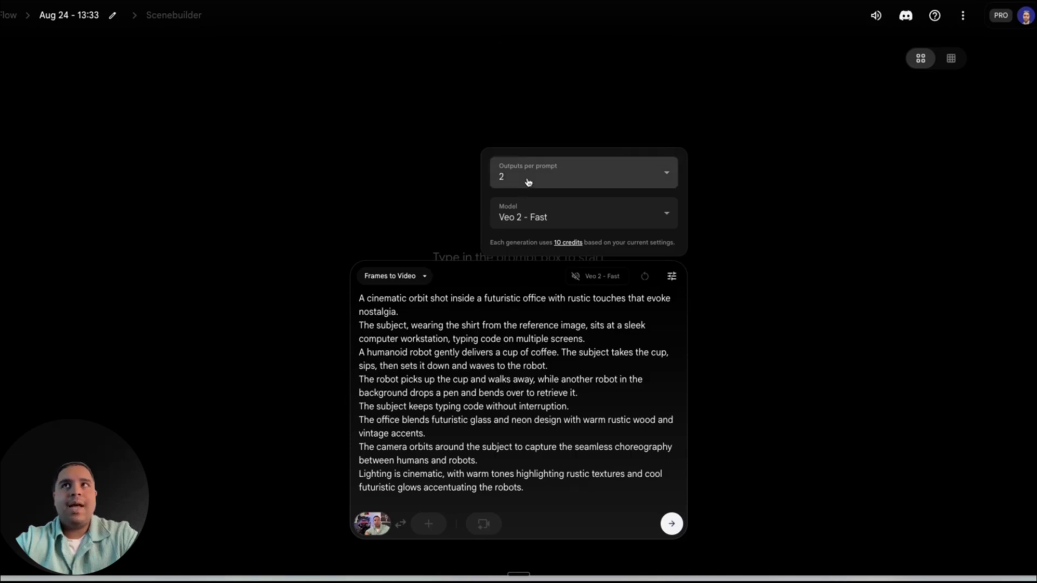
pyautogui.click(528, 218)
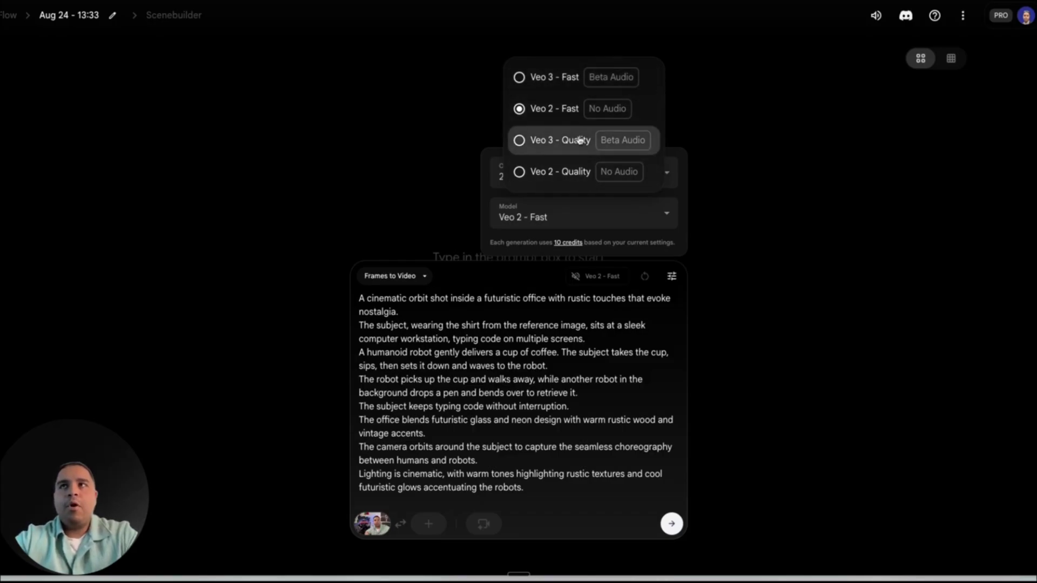
pyautogui.click(518, 241)
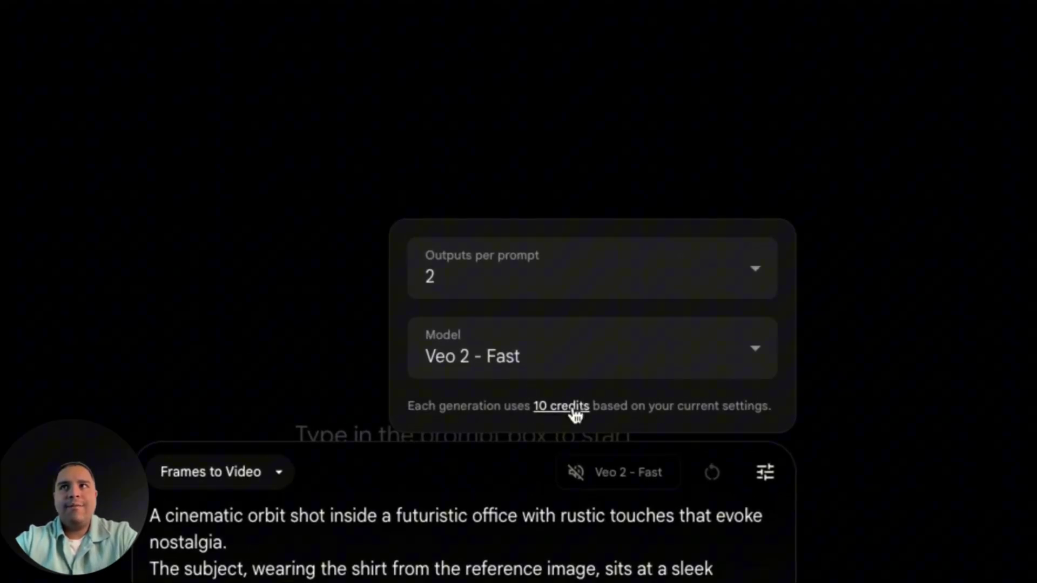
pyautogui.click(555, 358)
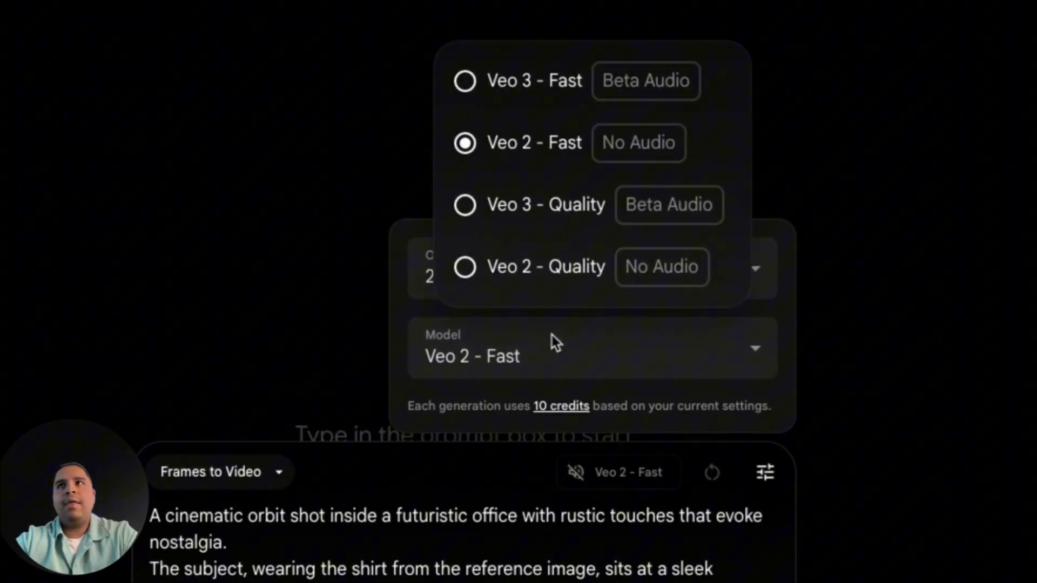
pyautogui.click(550, 268)
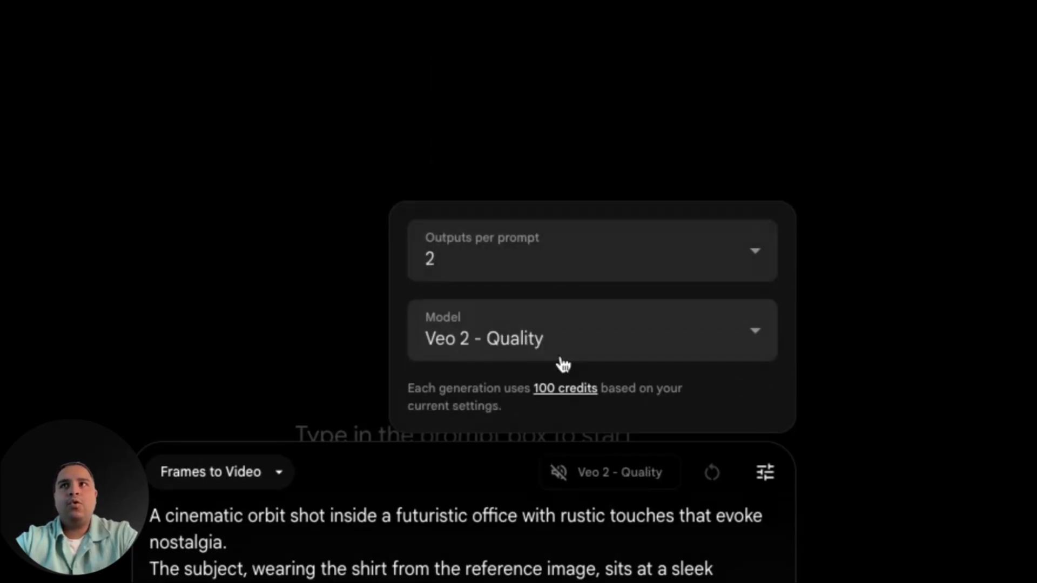
pyautogui.click(558, 334)
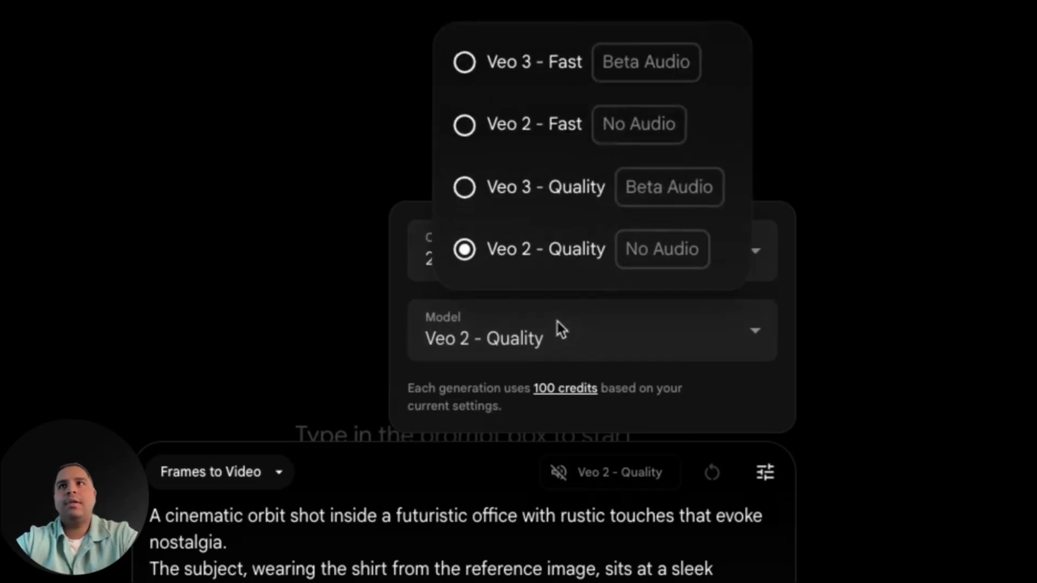
pyautogui.click(535, 64)
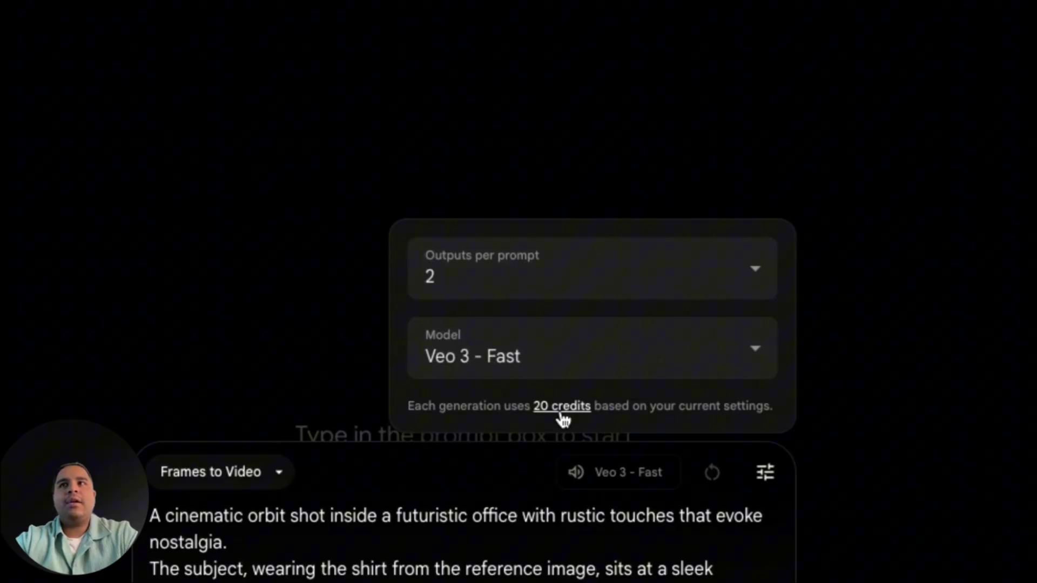
pyautogui.click(558, 349)
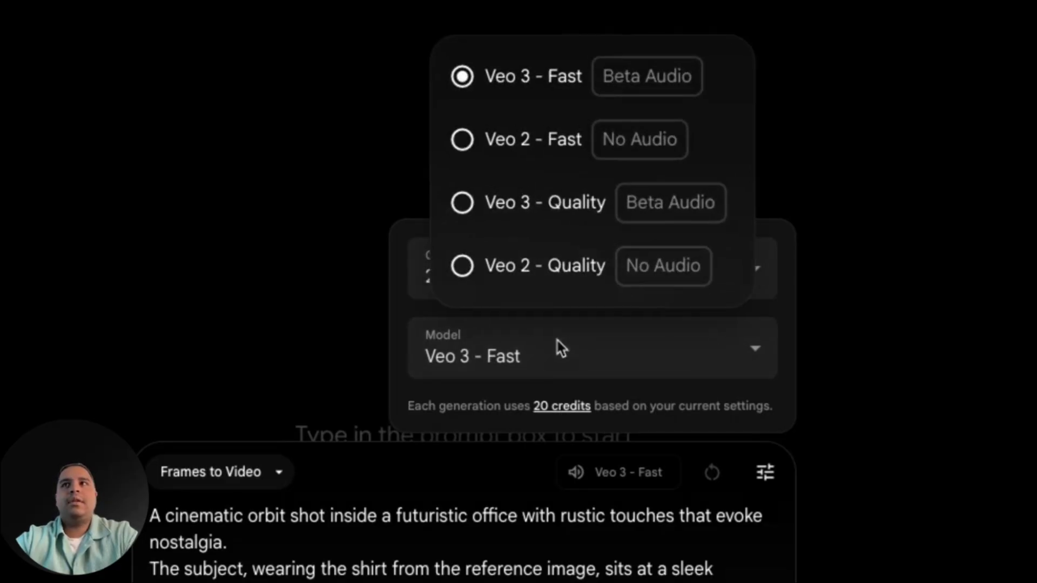
pyautogui.click(528, 218)
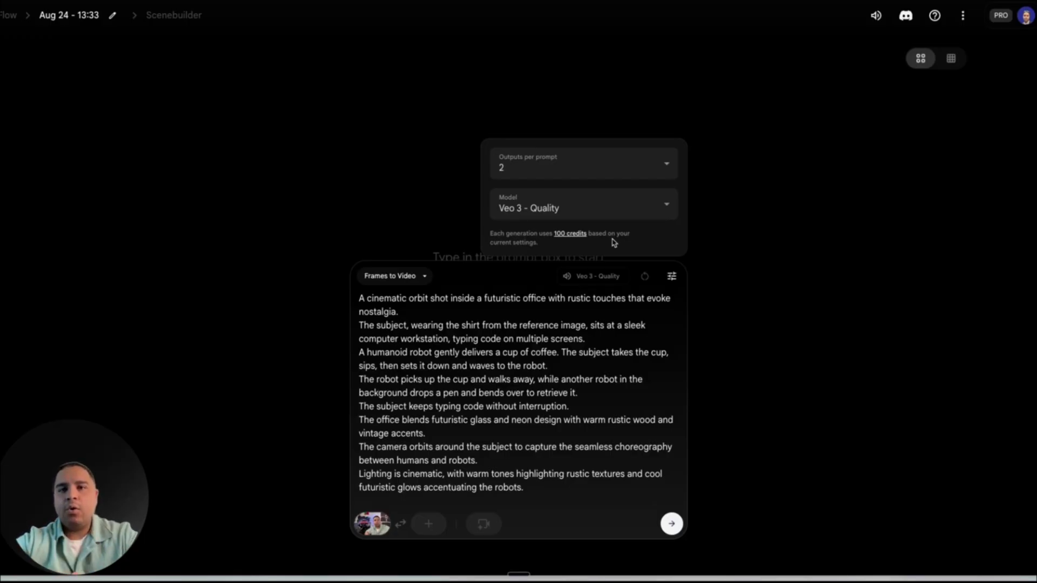
# Confirm Veo 3 - Quality with 2 outputs, then generate two clips from the orbit prompt
pyautogui.click(567, 360)
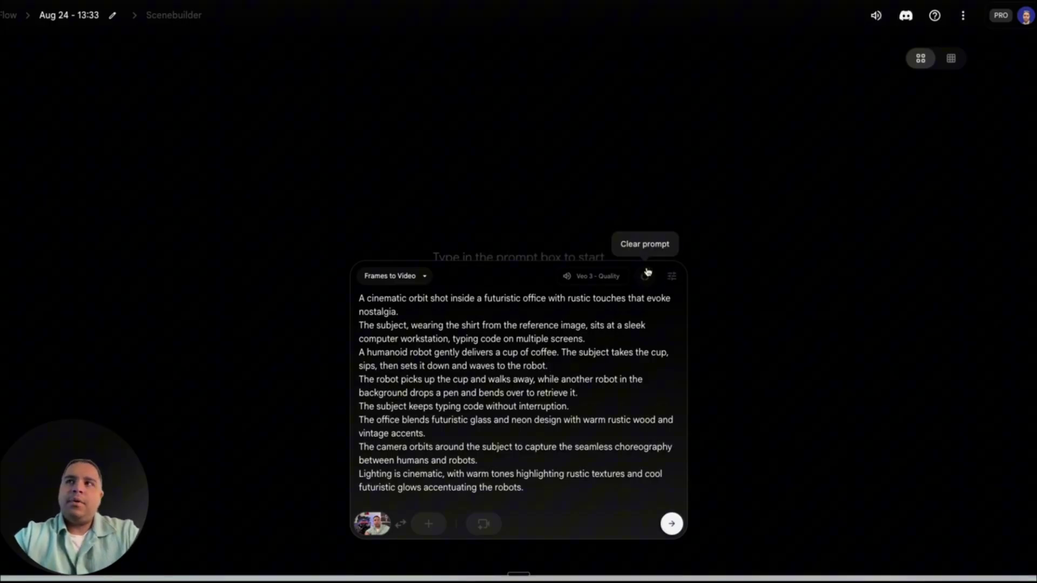
pyautogui.click(672, 278)
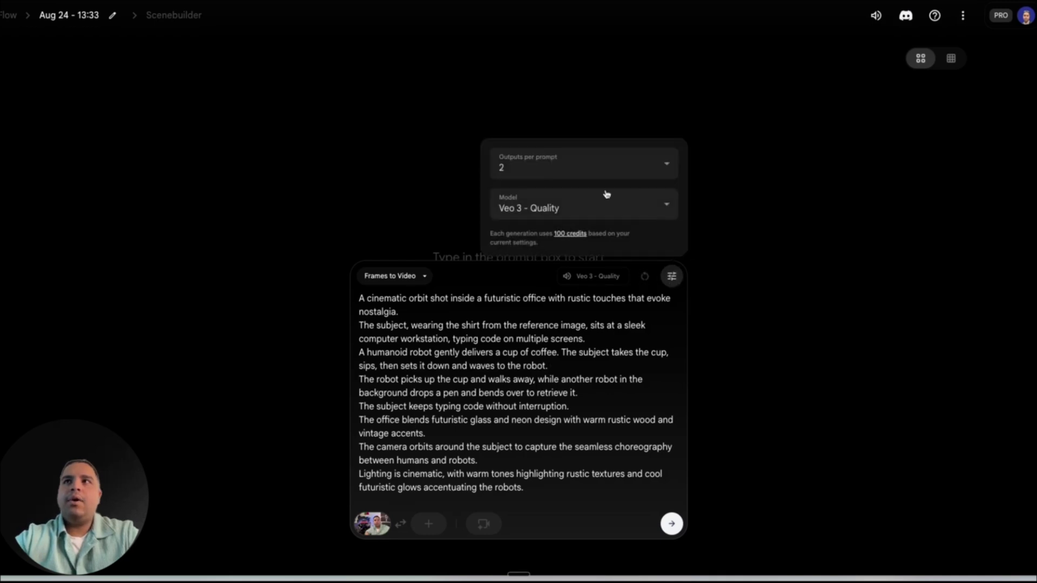
pyautogui.click(523, 207)
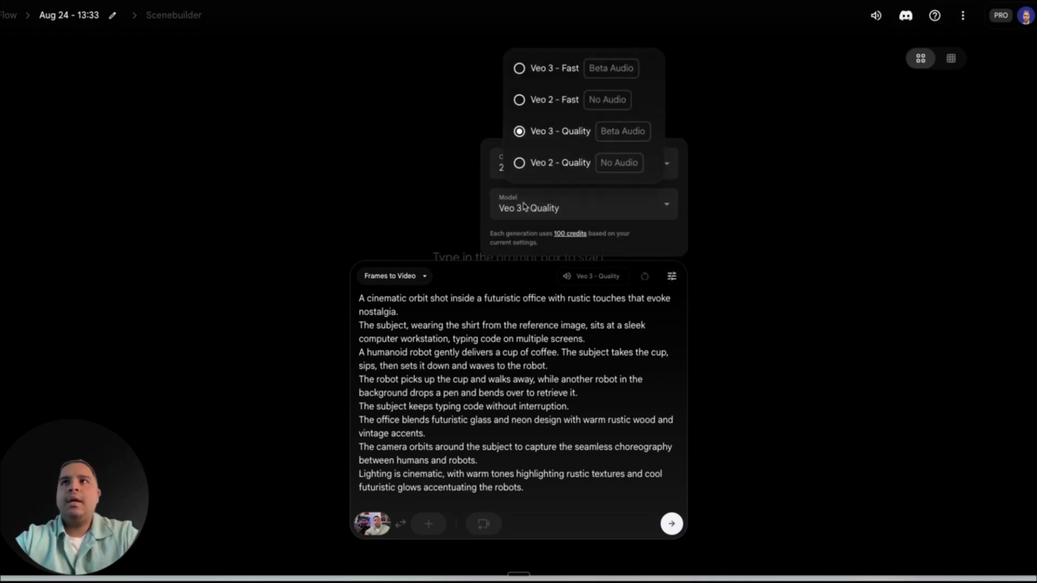
pyautogui.click(506, 236)
pyautogui.click(558, 172)
pyautogui.click(556, 168)
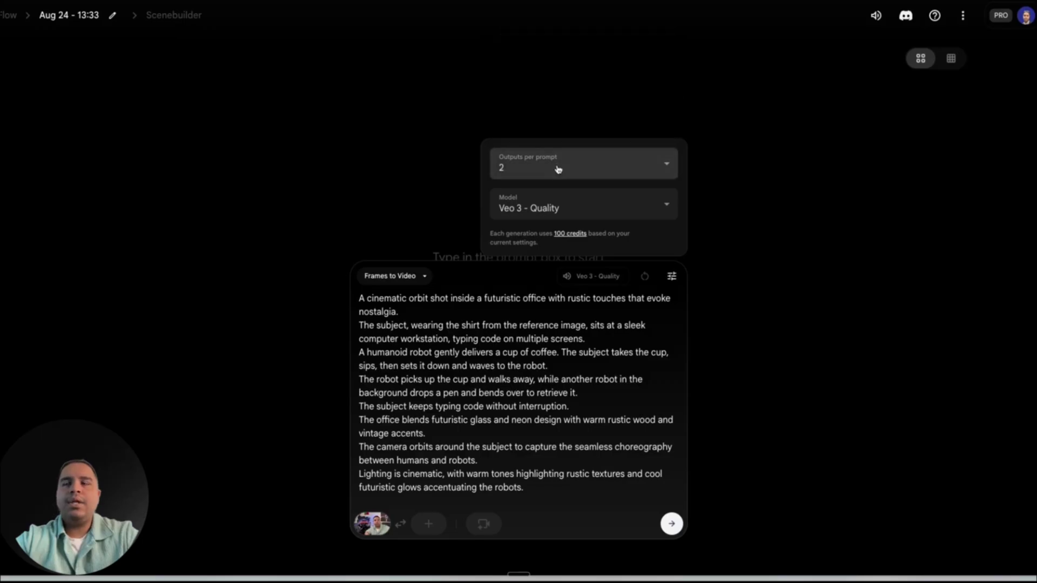
pyautogui.click(564, 363)
pyautogui.click(673, 275)
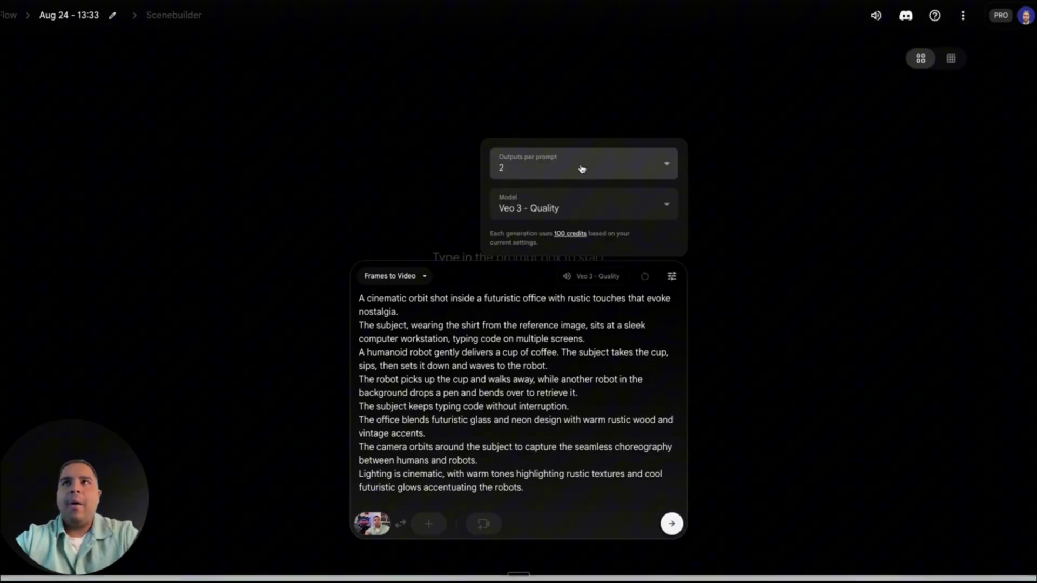
pyautogui.click(528, 374)
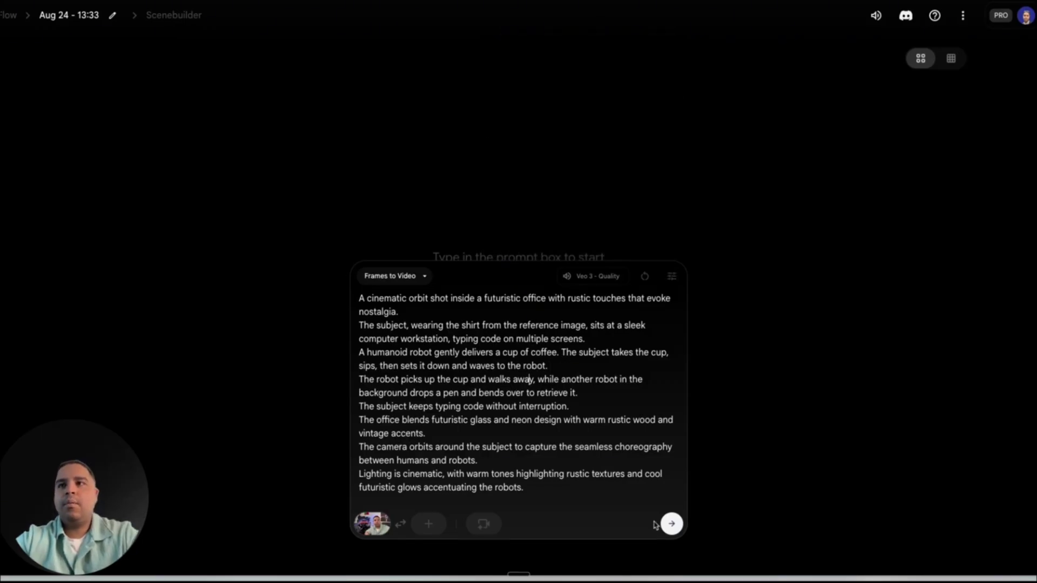
pyautogui.click(672, 525)
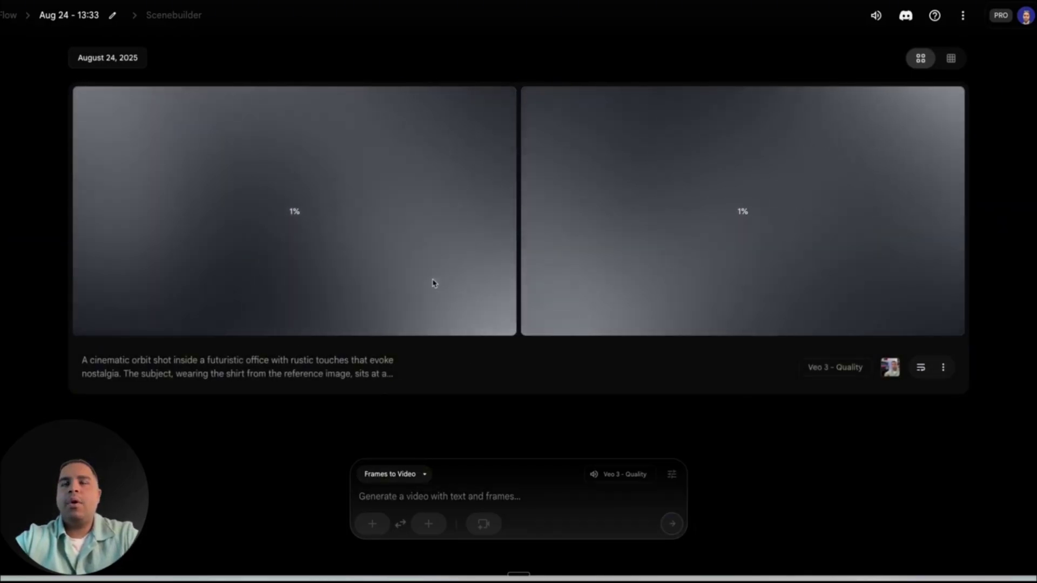
pyautogui.moveTo(3, 216)
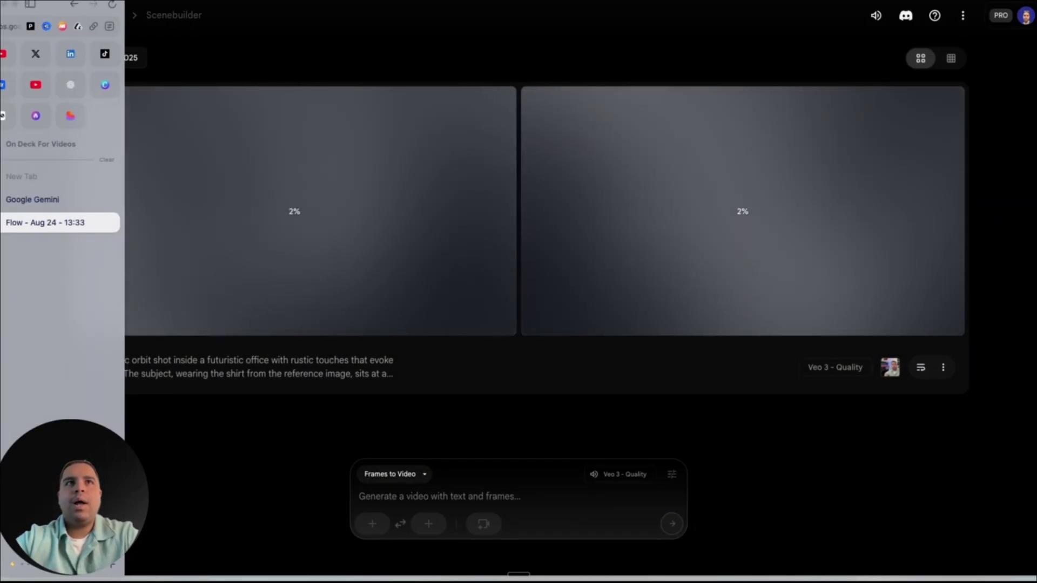
pyautogui.click(36, 200)
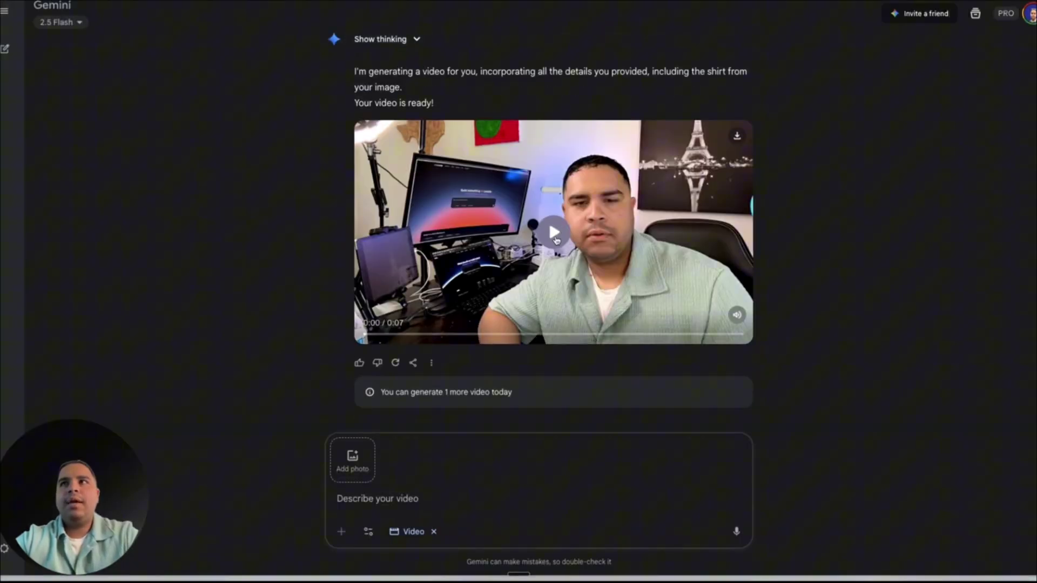
pyautogui.click(554, 233)
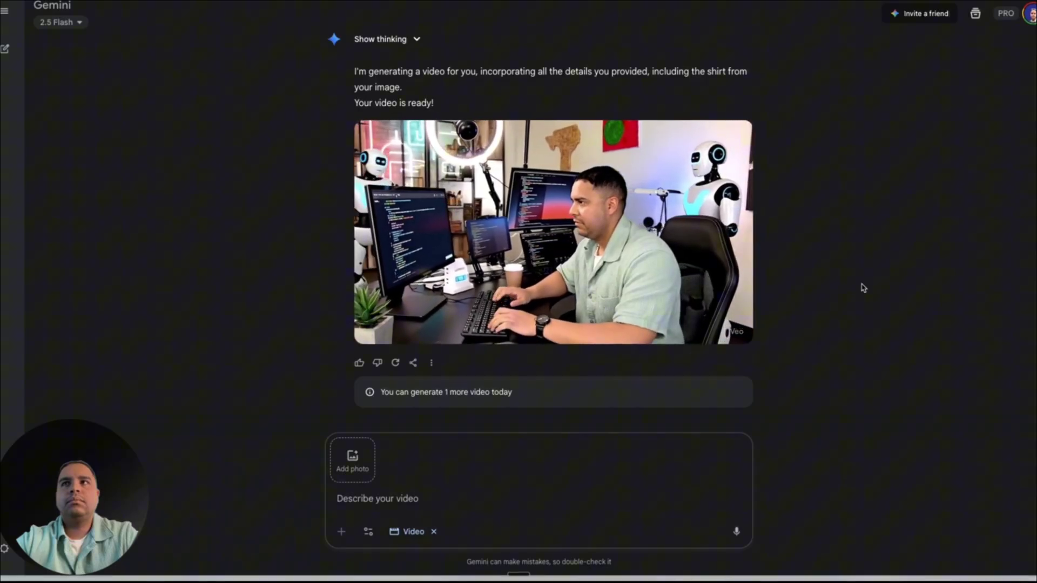
pyautogui.moveTo(458, 299)
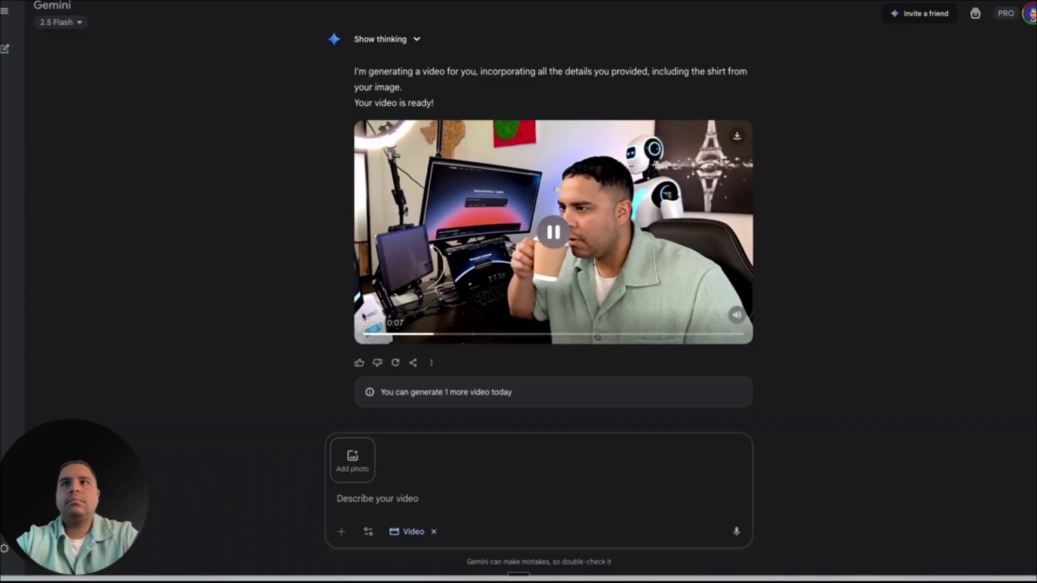
pyautogui.click(550, 232)
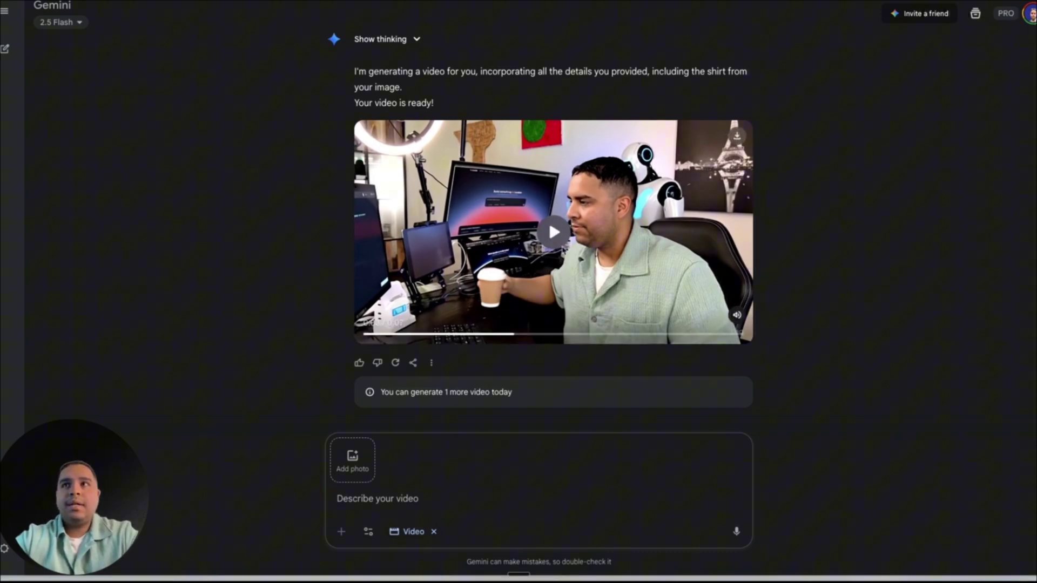
pyautogui.click(552, 209)
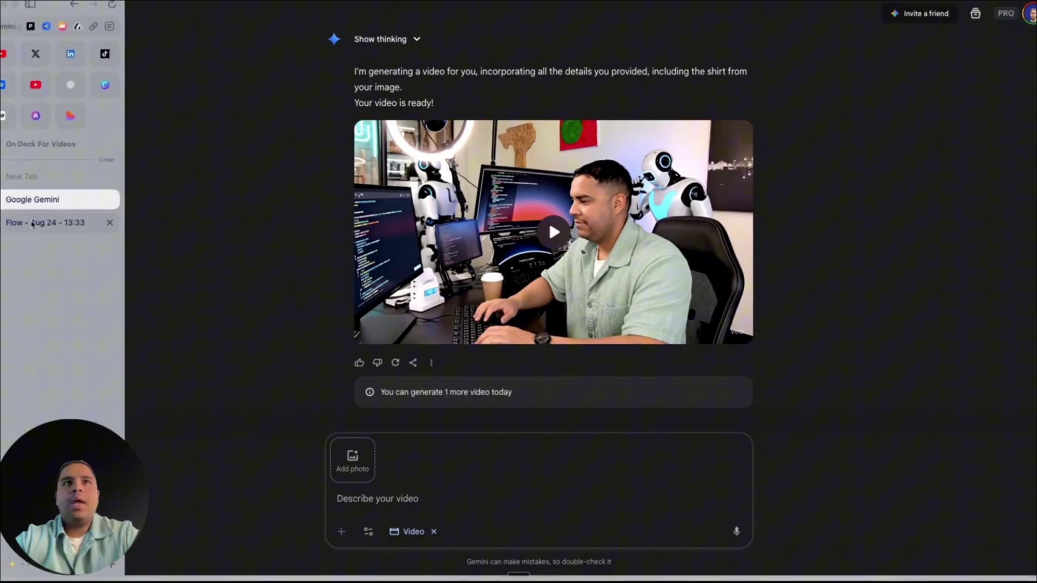
# Switch back to the 'Flow - Aug 24 - 13:33' project tab to find both orbit clips finished
pyautogui.click(32, 225)
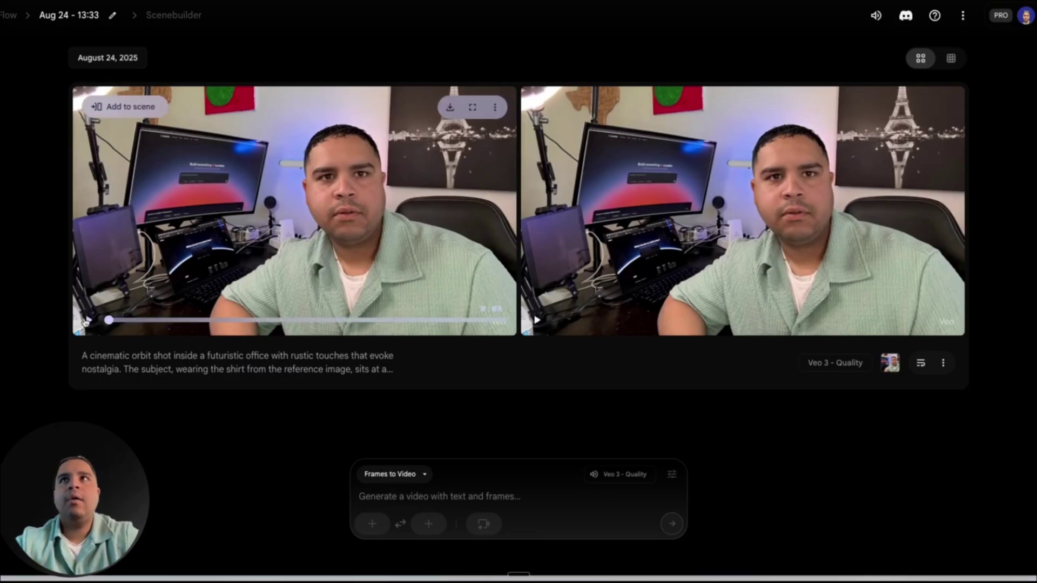
pyautogui.click(499, 319)
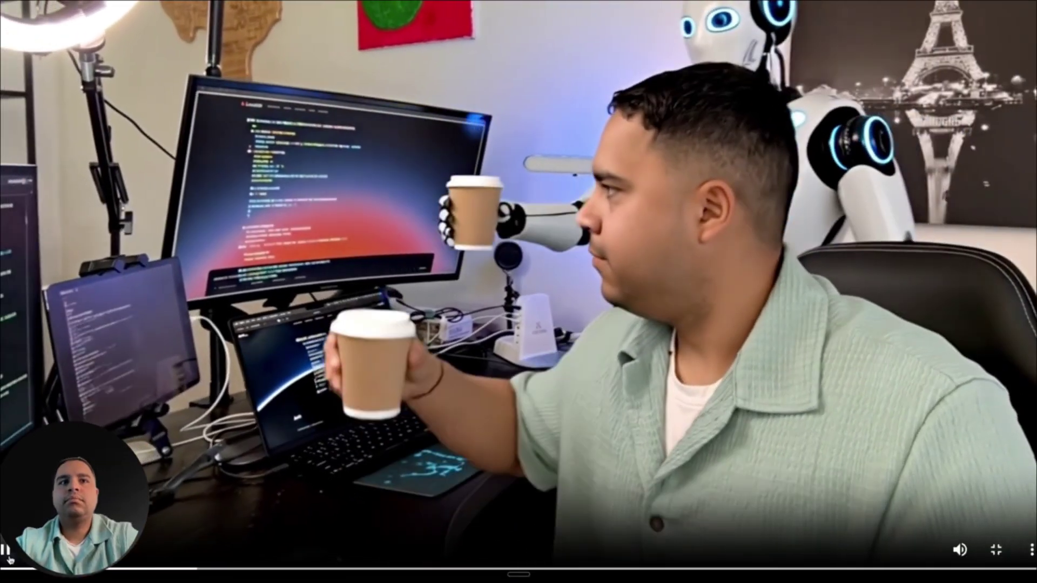
pyautogui.press('Escape')
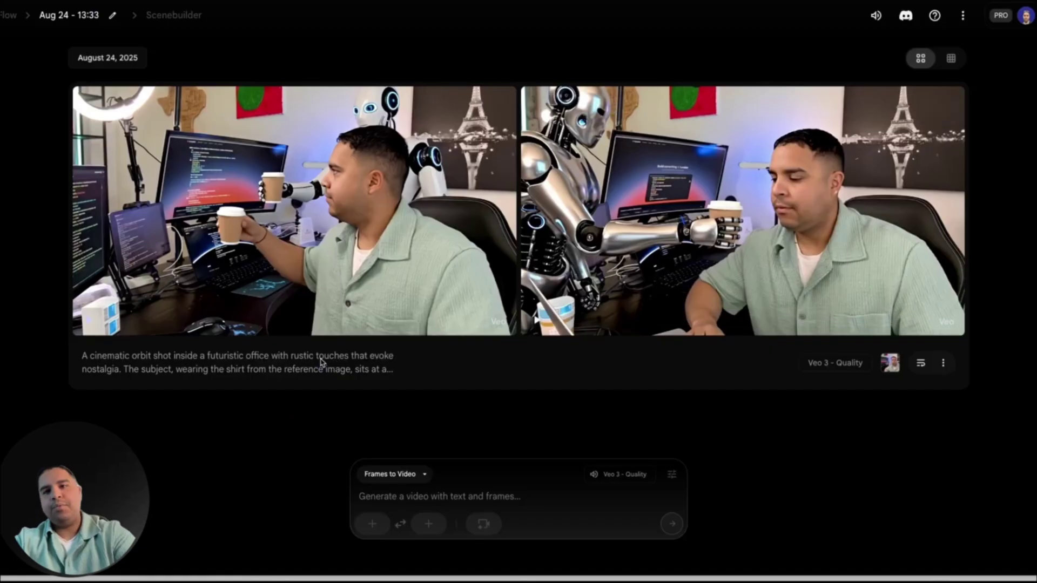
pyautogui.moveTo(638, 236)
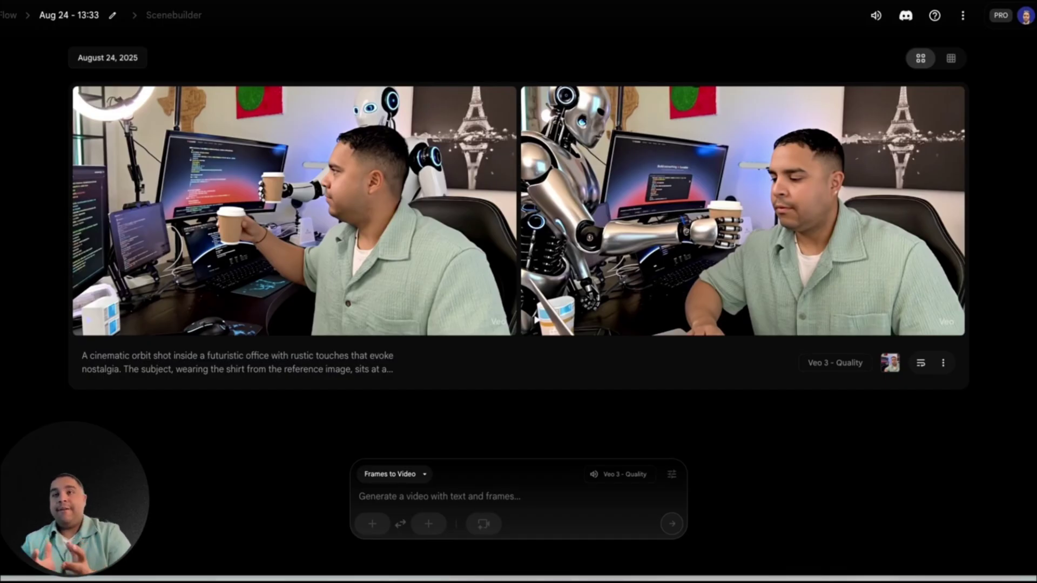
pyautogui.moveTo(341, 158)
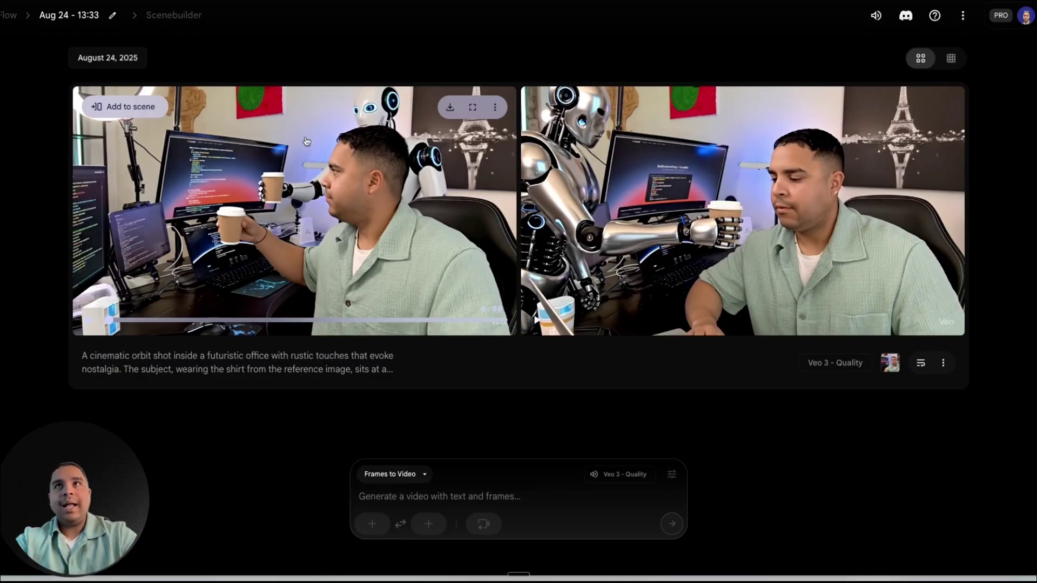
# Add the first office clip to the scene and check the generation-mode list, leaving it unchanged
pyautogui.click(135, 107)
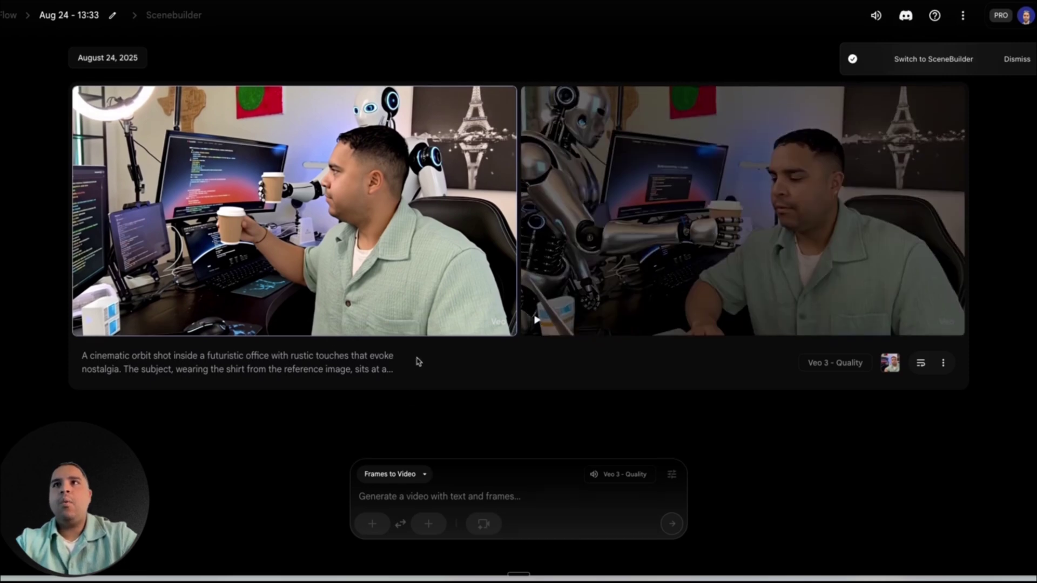
pyautogui.moveTo(439, 265)
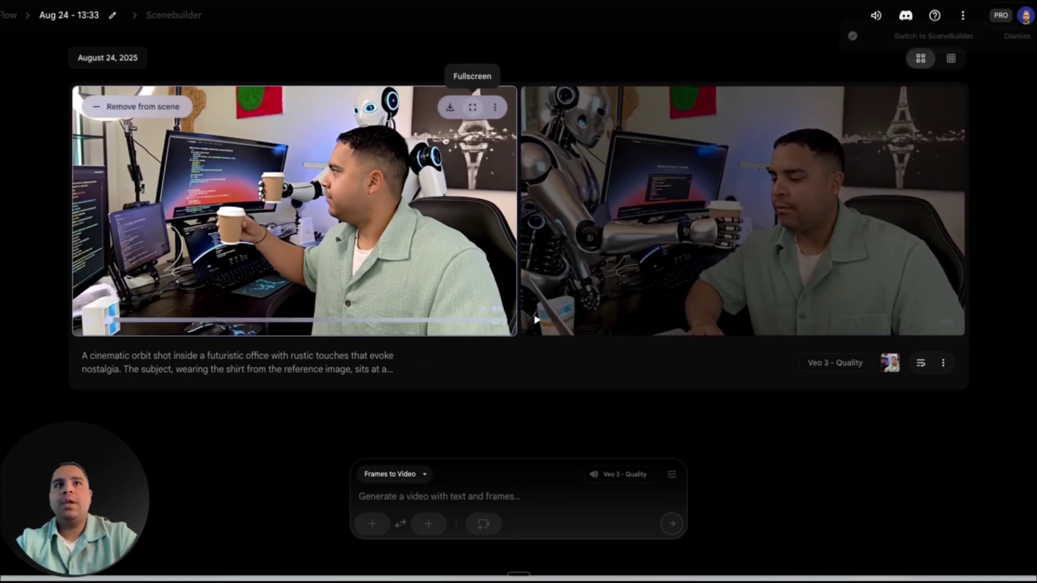
pyautogui.moveTo(533, 174)
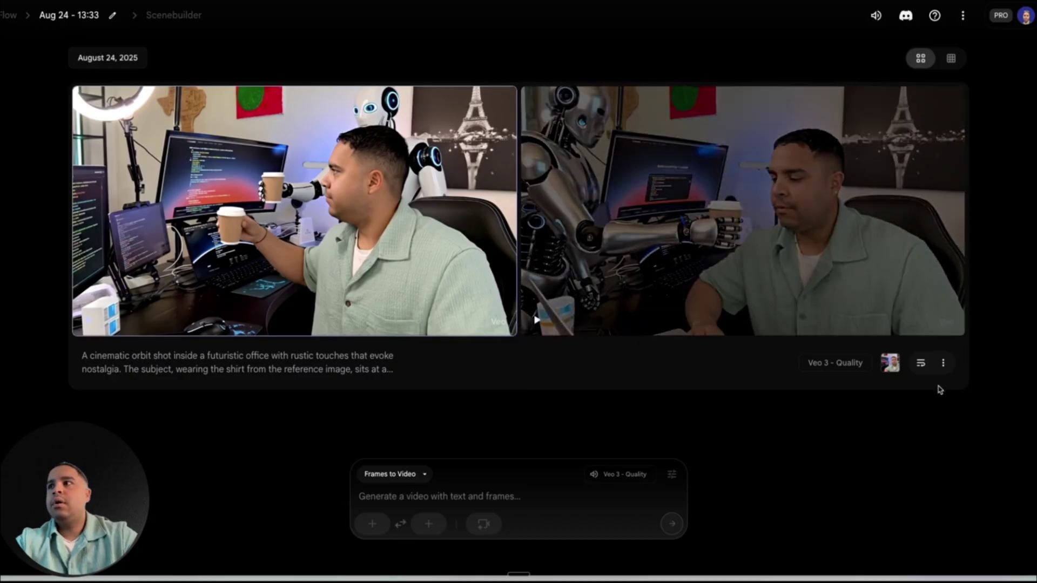
pyautogui.click(424, 475)
pyautogui.click(420, 475)
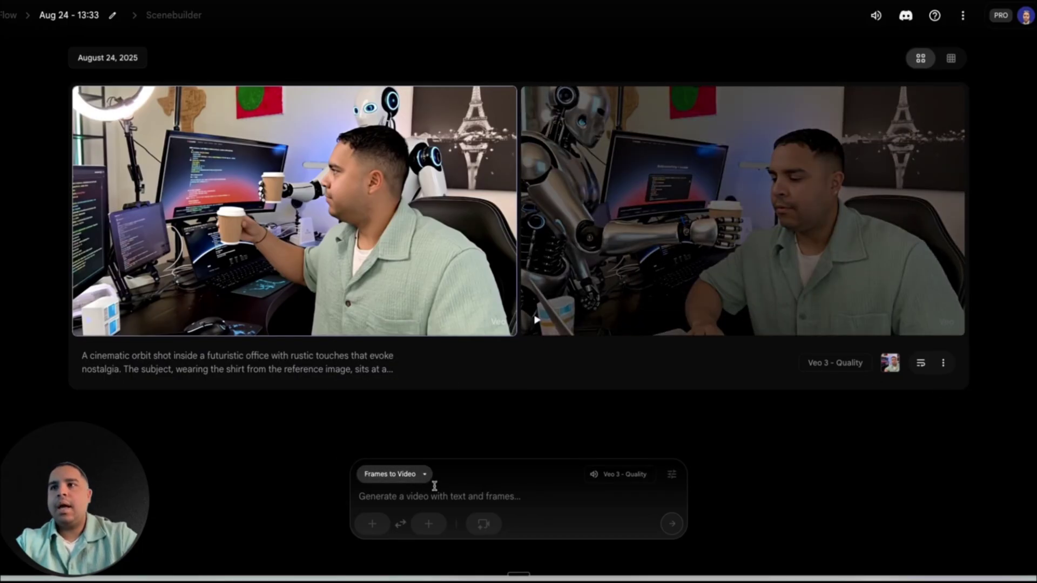
pyautogui.moveTo(333, 170)
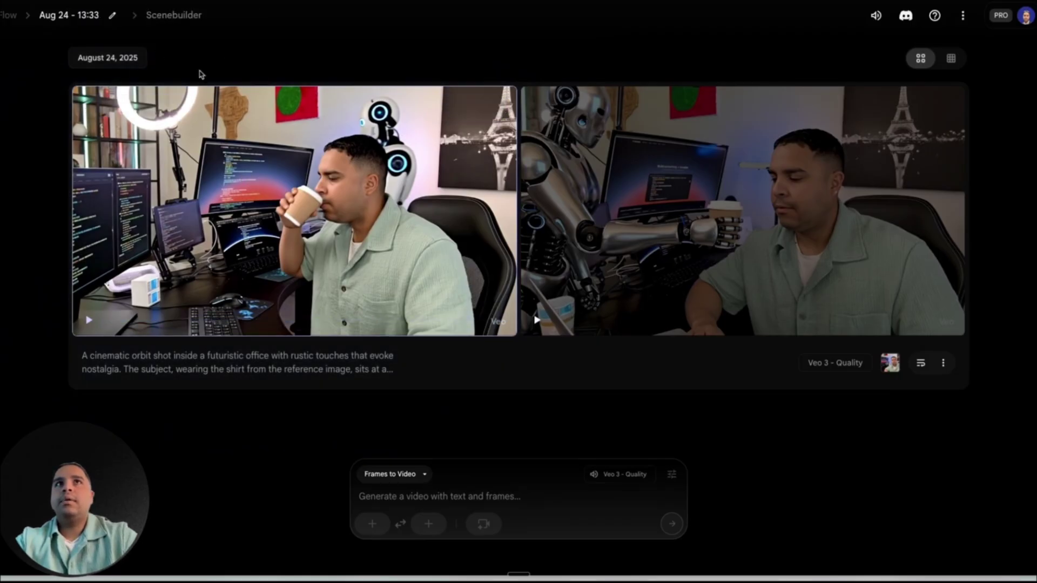
# Reopen the Aug 24 - 13:33 project from Flow home and add the first office clip again
pyautogui.click(6, 16)
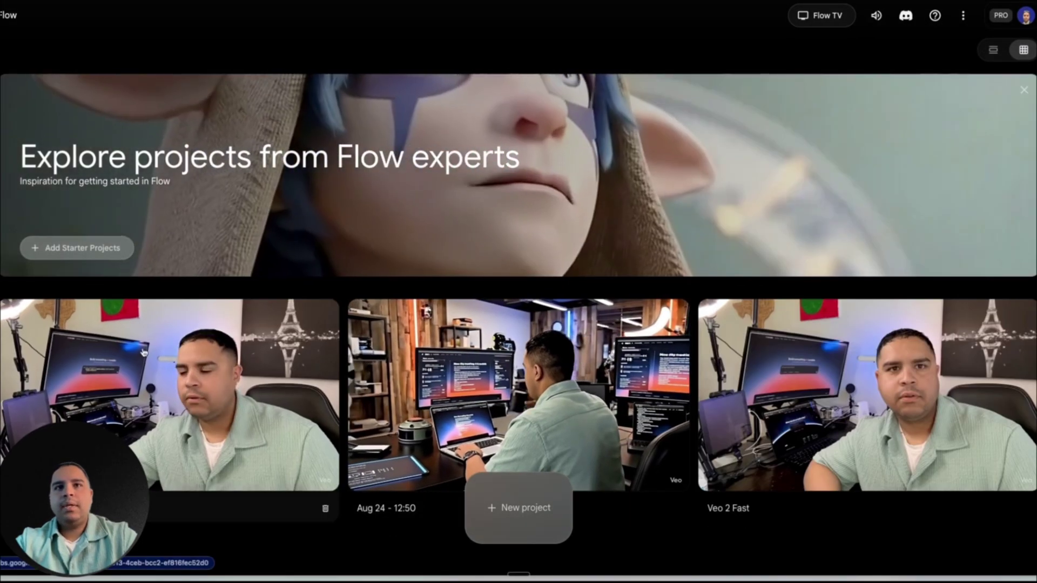
pyautogui.click(519, 508)
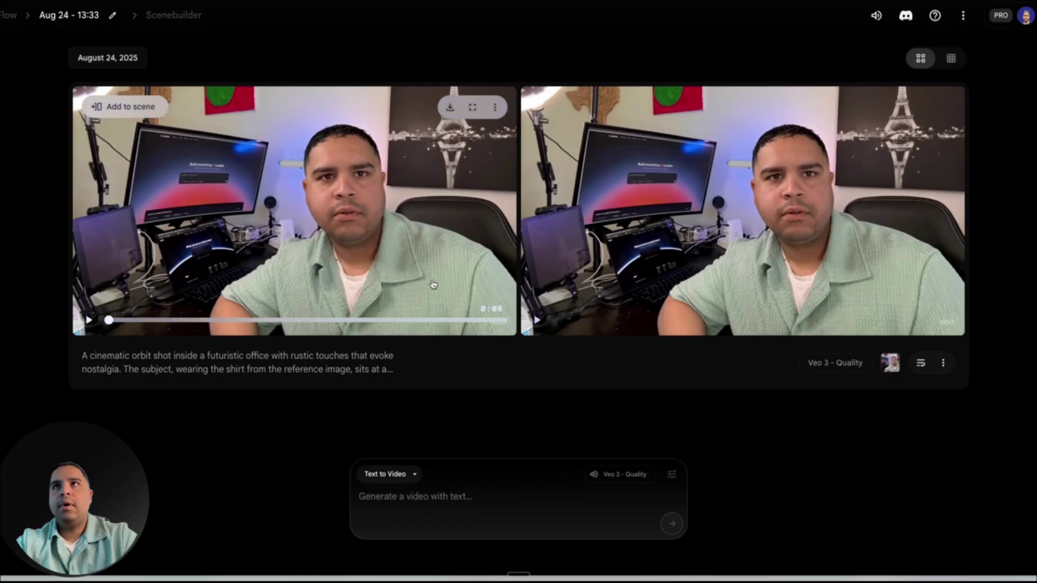
pyautogui.click(124, 106)
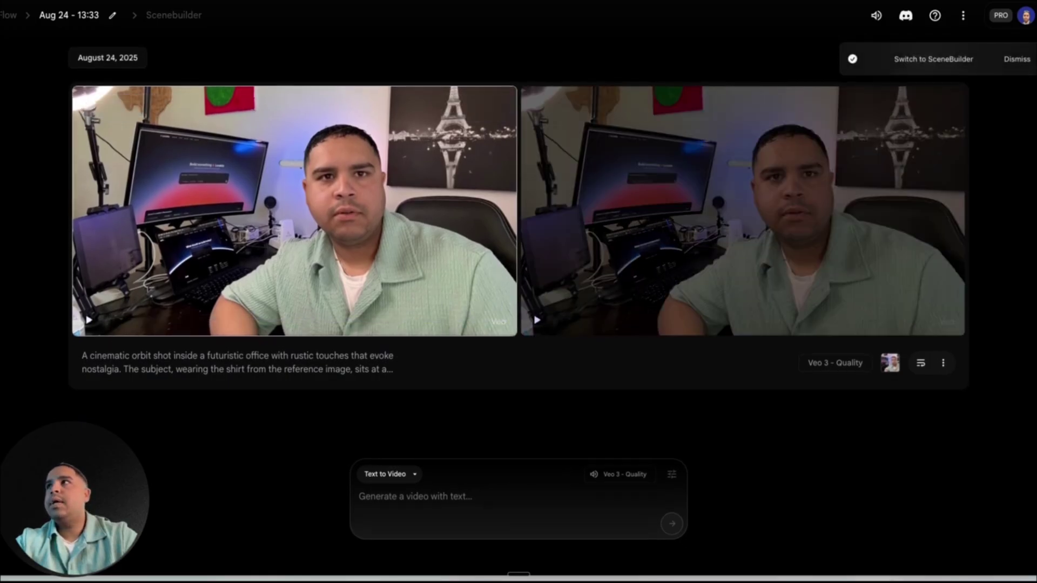
# In SceneBuilder, save the office clip's very last frame as an asset for a continuation
pyautogui.click(922, 60)
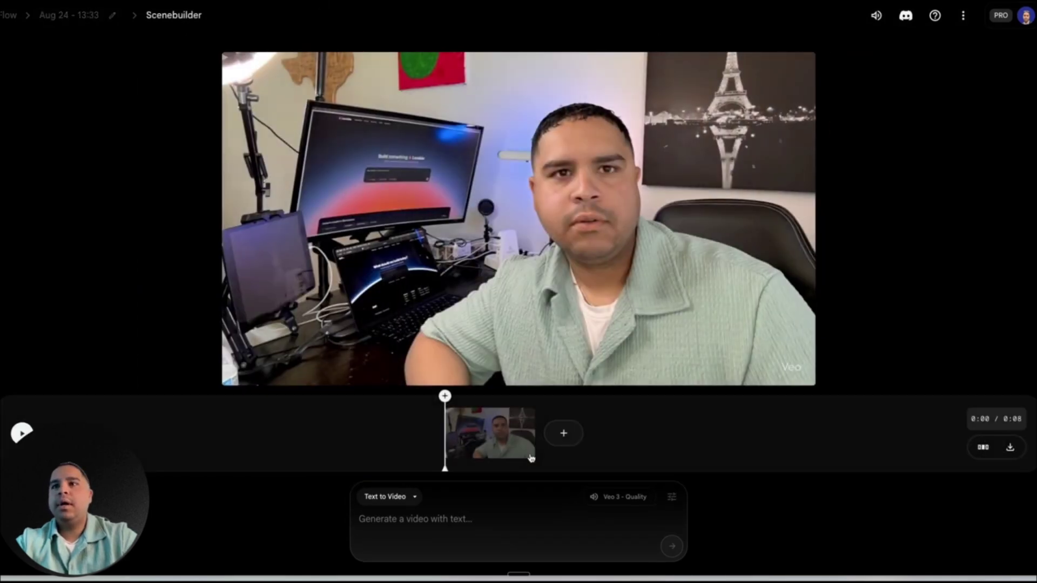
pyautogui.click(531, 435)
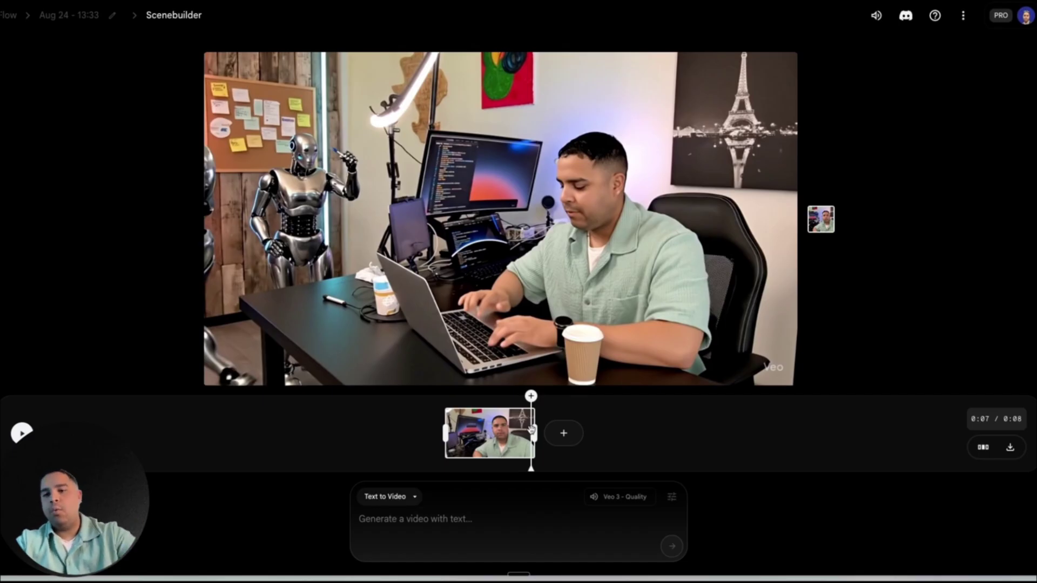
pyautogui.moveTo(531, 395)
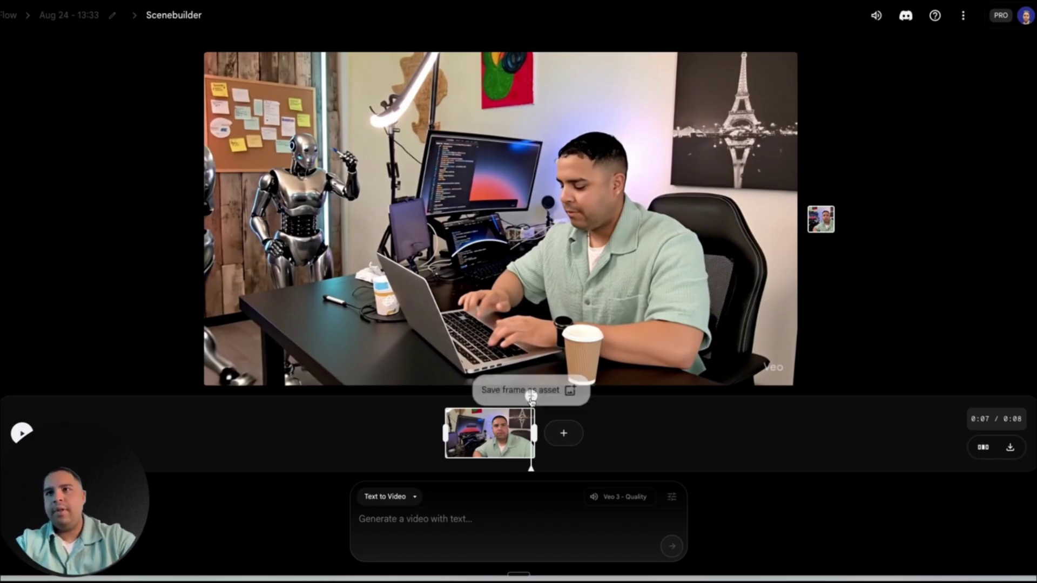
pyautogui.click(533, 393)
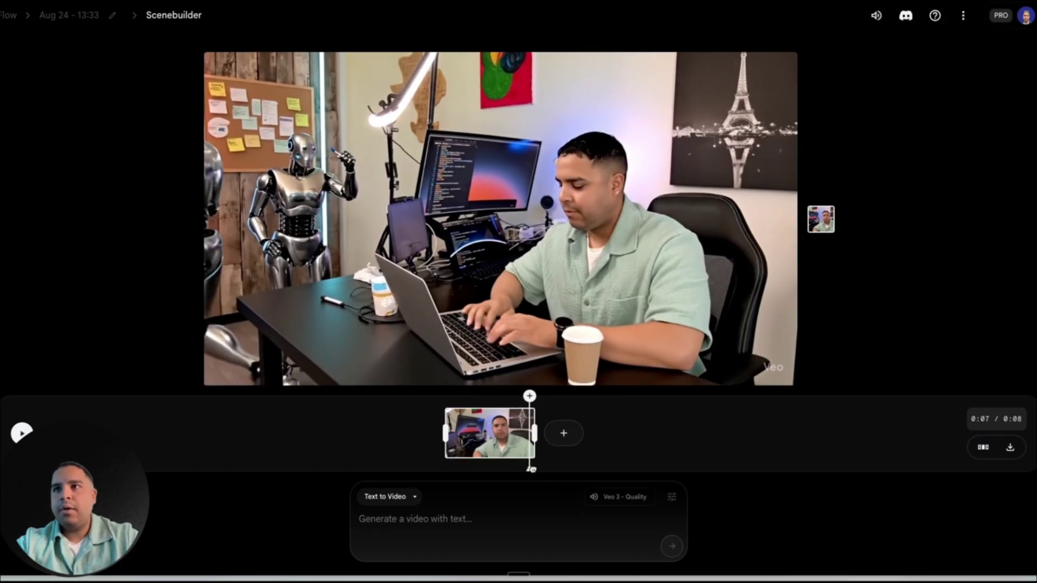
pyautogui.moveTo(531, 469); pyautogui.dragTo(533, 469)
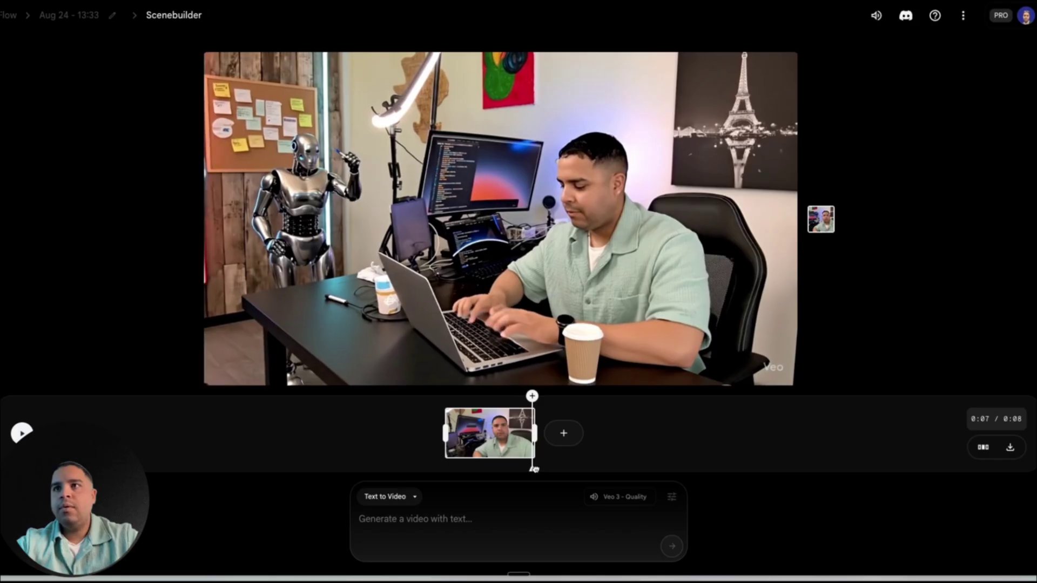
pyautogui.click(533, 393)
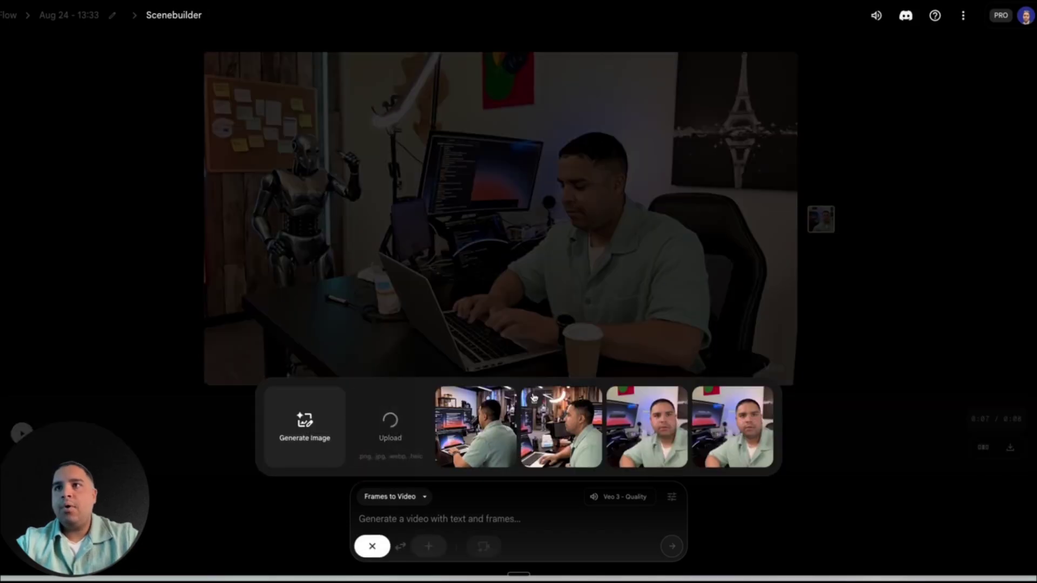
# Send a next-scene request in ChatGPT, then dismiss Flow's frame picker without choosing
pyautogui.moveTo(2, 86)
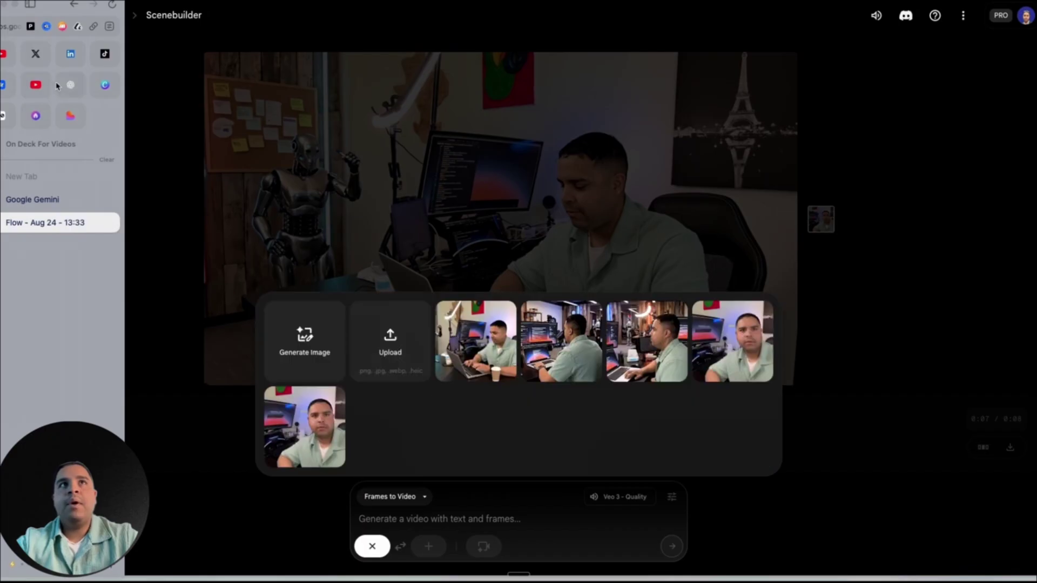
pyautogui.click(71, 86)
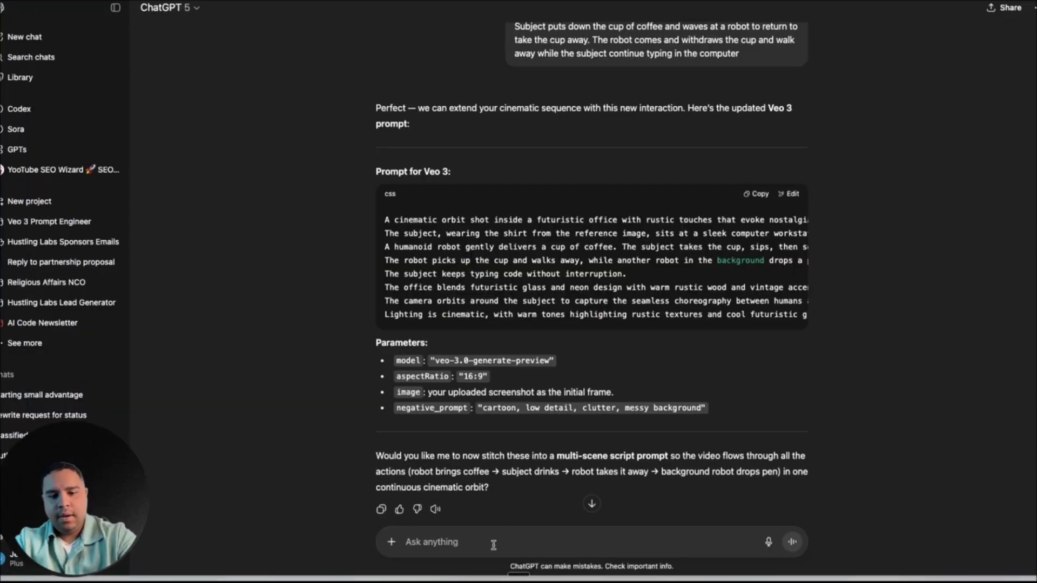
pyautogui.write('Create the next scene')
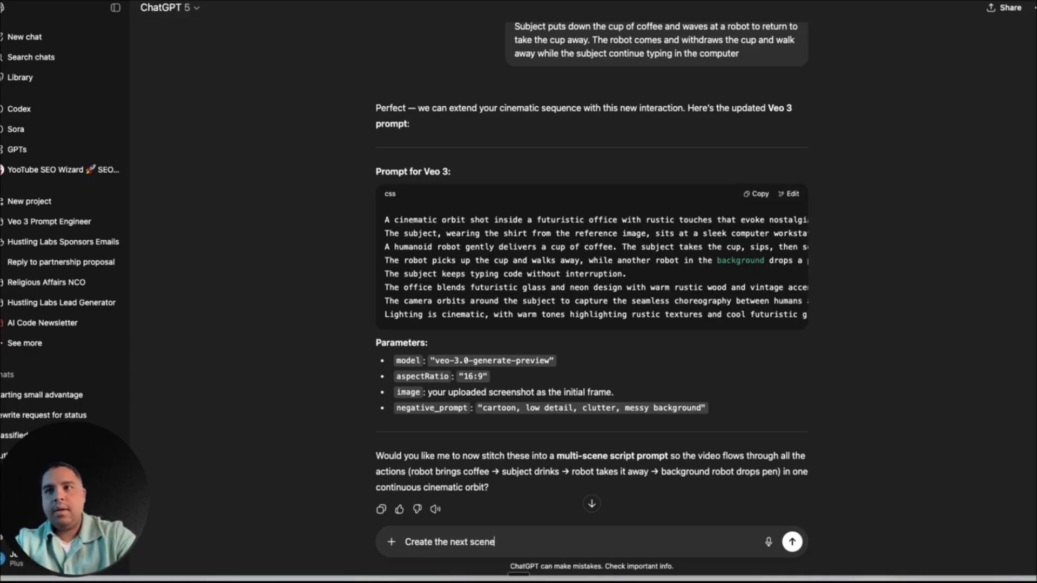
pyautogui.press('Return')
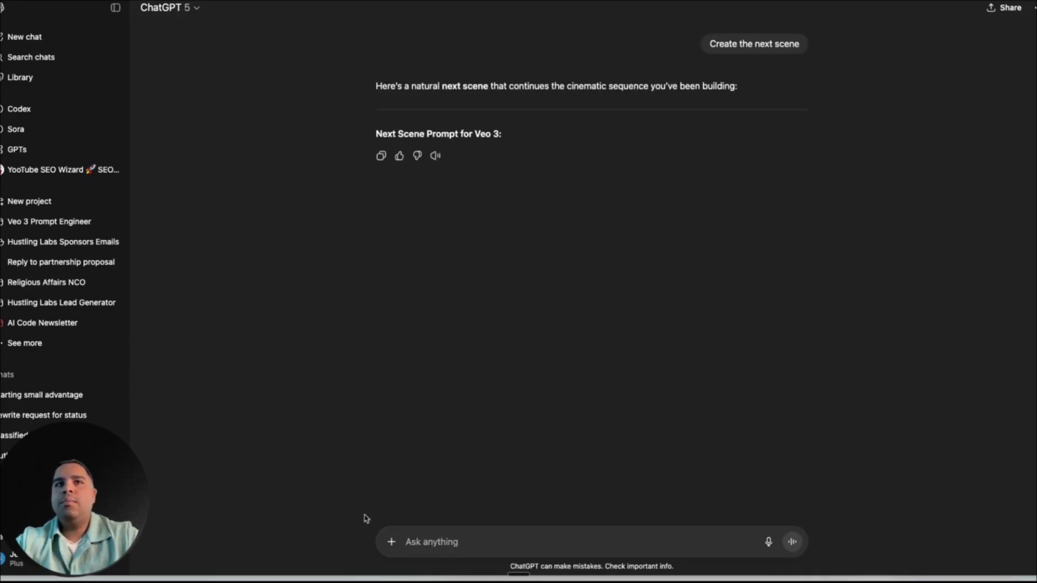
pyautogui.click(32, 224)
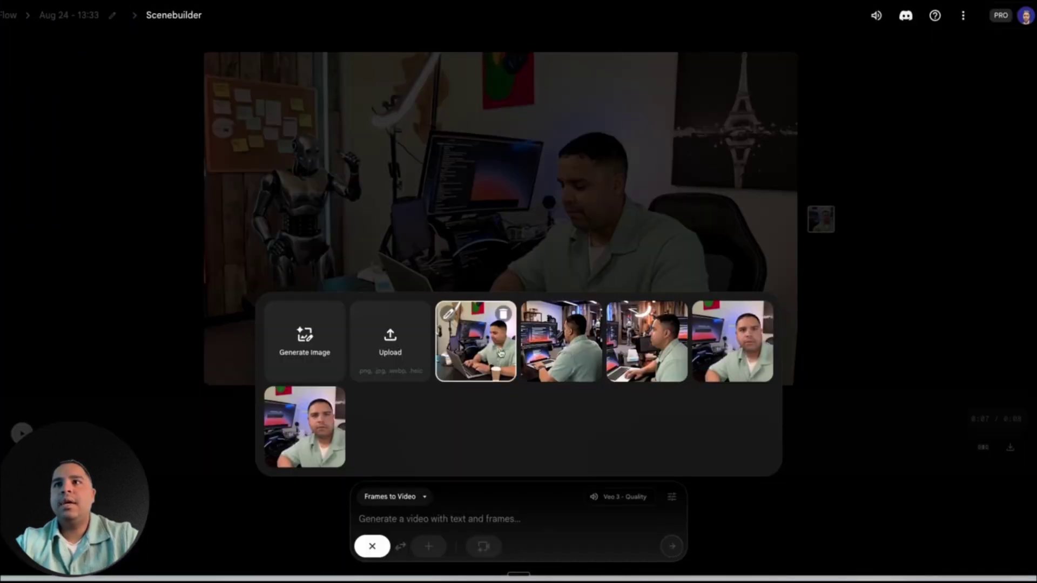
pyautogui.press('Escape')
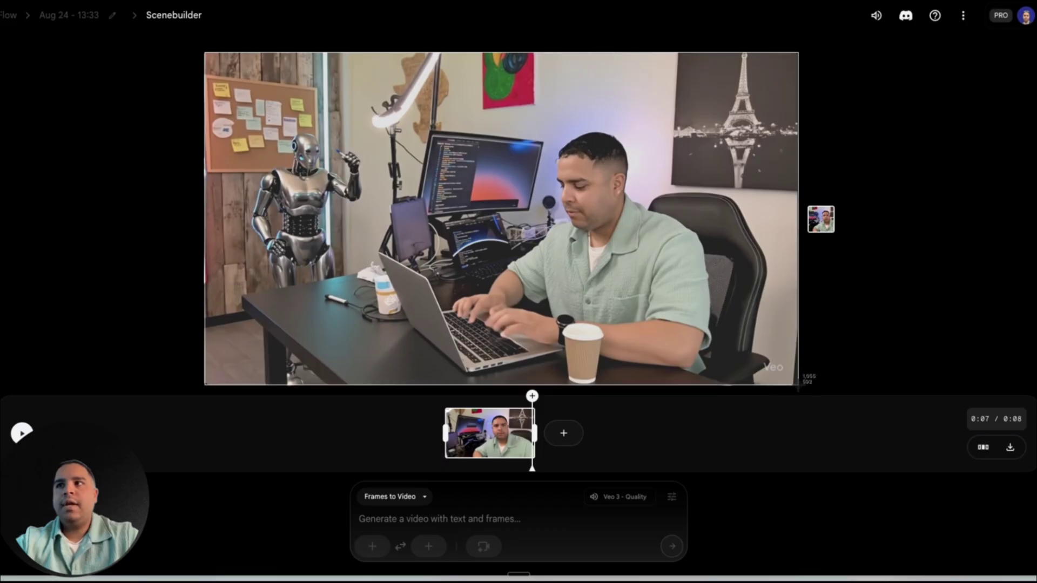
# Attach the first Desktop screenshot to the ChatGPT message
pyautogui.moveTo(2, 115)
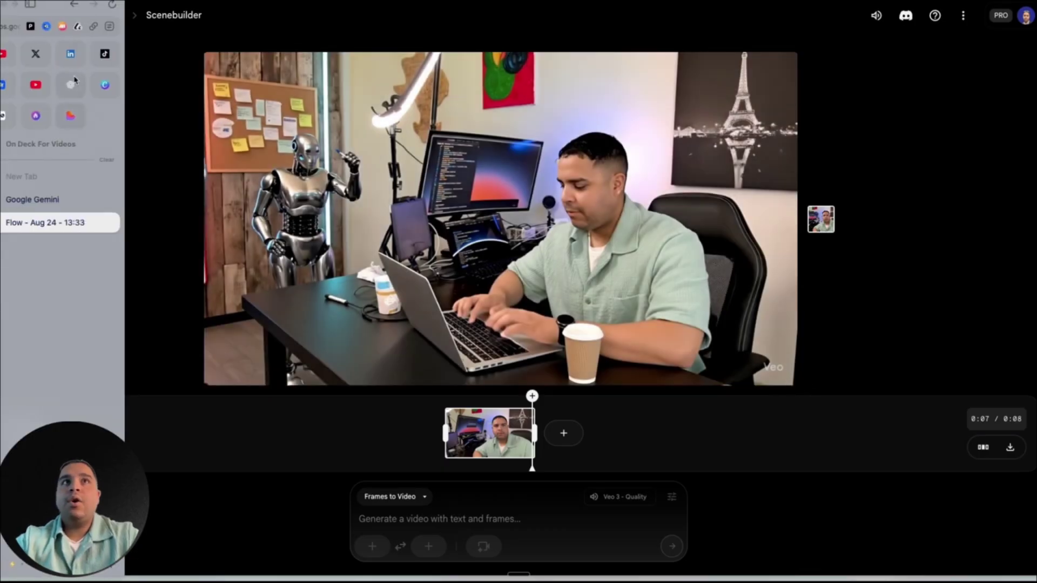
pyautogui.click(72, 85)
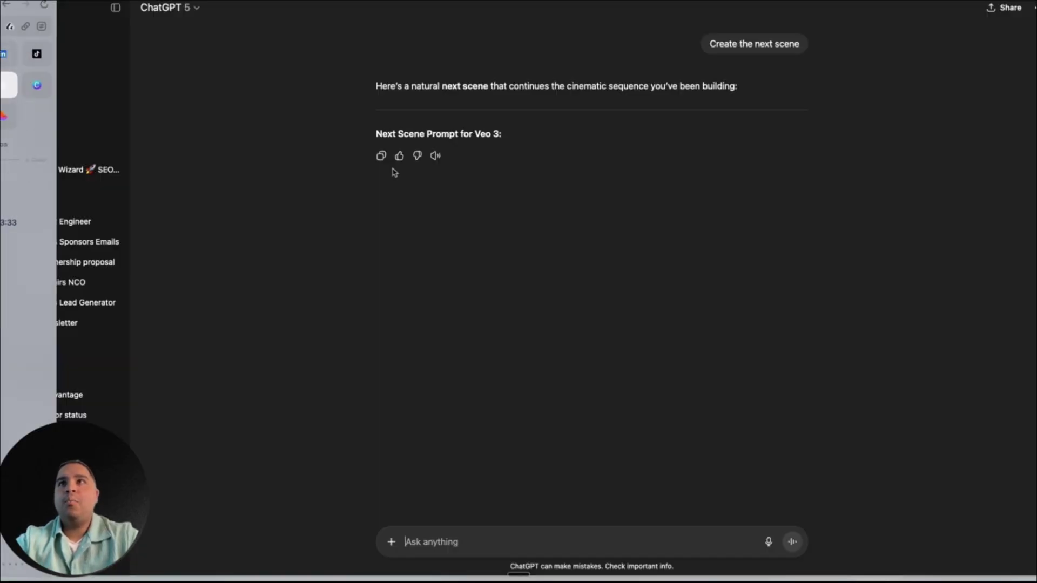
pyautogui.click(392, 541)
pyautogui.click(435, 409)
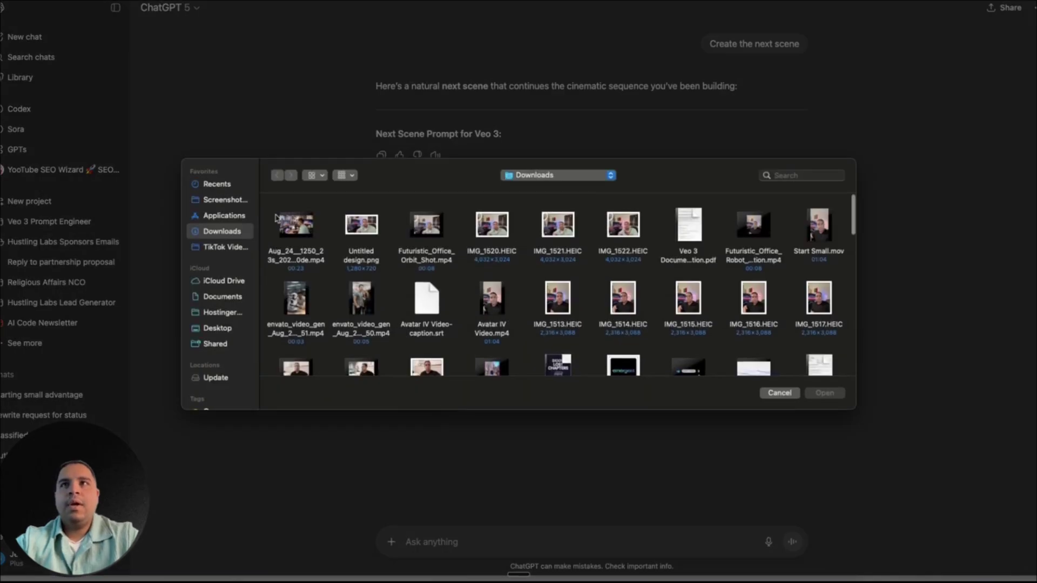
pyautogui.click(218, 331)
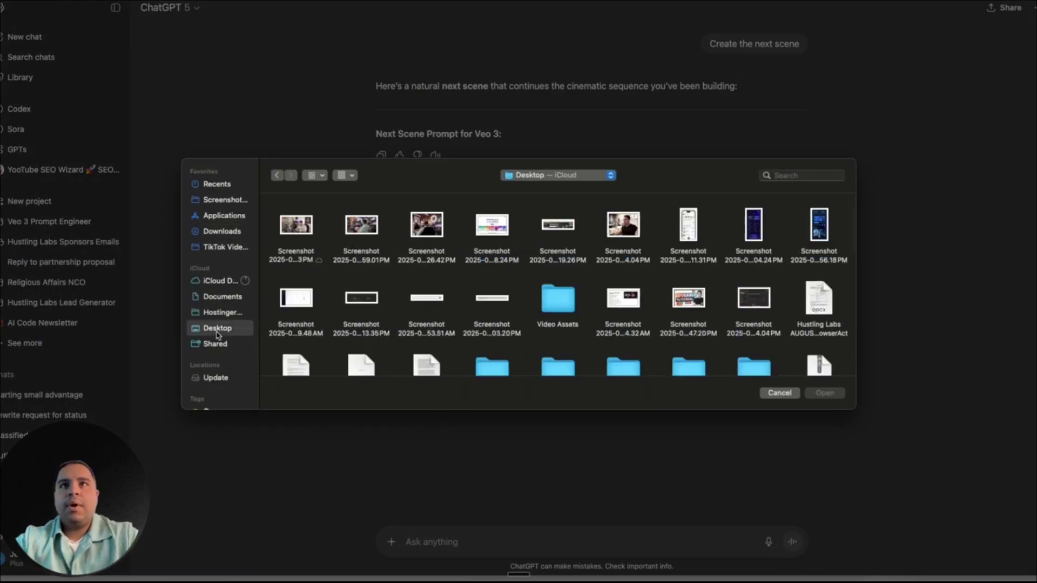
pyautogui.click(297, 226)
pyautogui.doubleClick(297, 226)
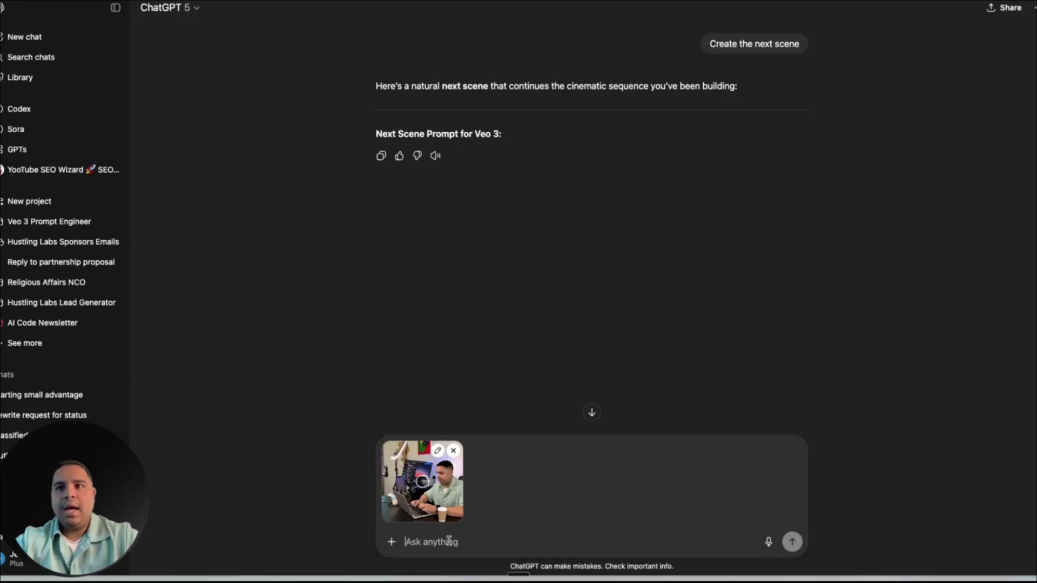
# Resend 'Create the next scene' with the screenshot attached, then return to Flow's Scenebuilder
pyautogui.tripleClick(762, 46)
pyautogui.hotkey('ctrl', 'c')
pyautogui.click(487, 547)
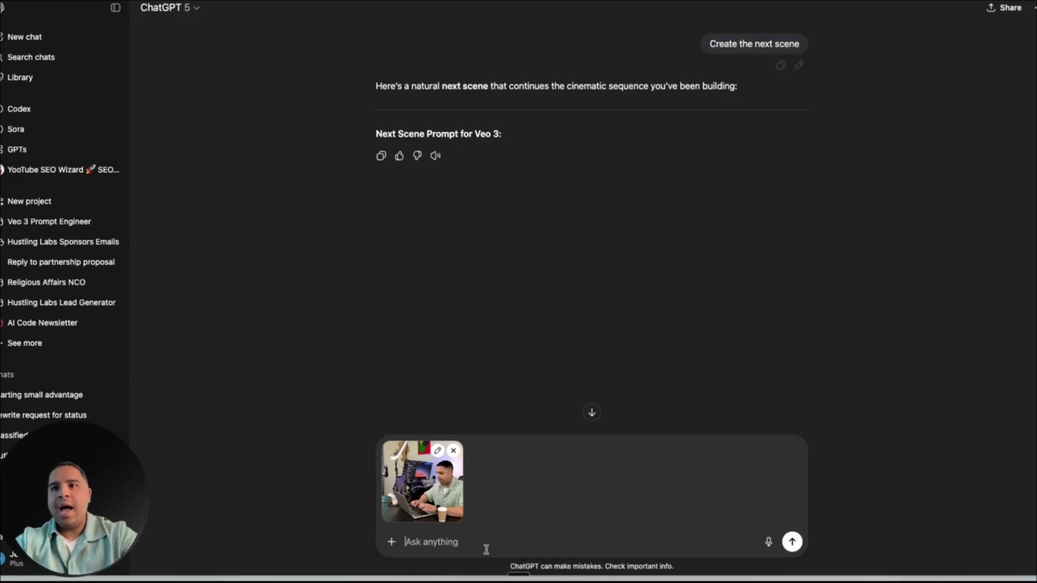
pyautogui.hotkey('ctrl', 'v')
pyautogui.press('Return')
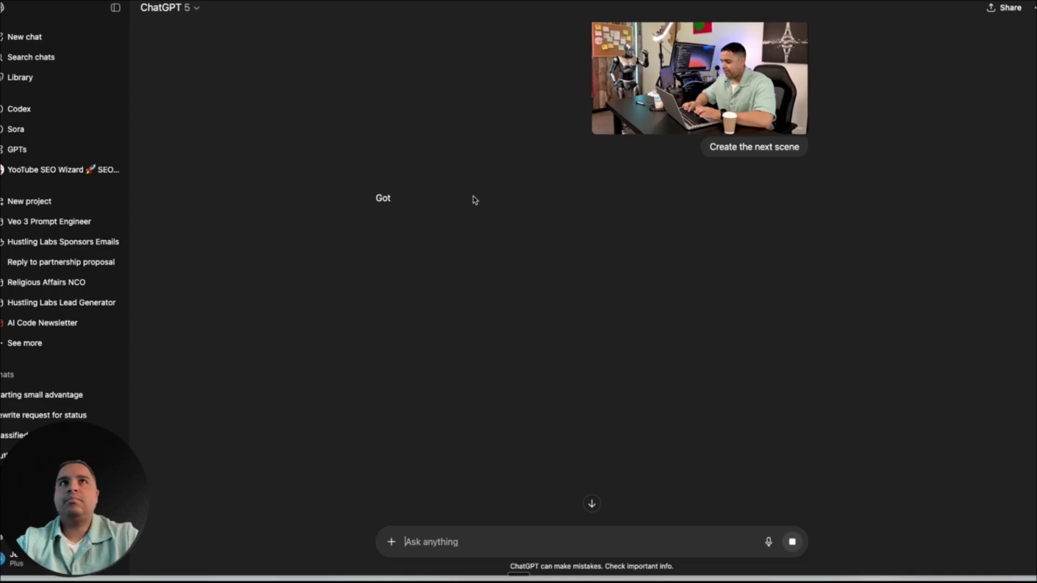
pyautogui.moveTo(3, 232)
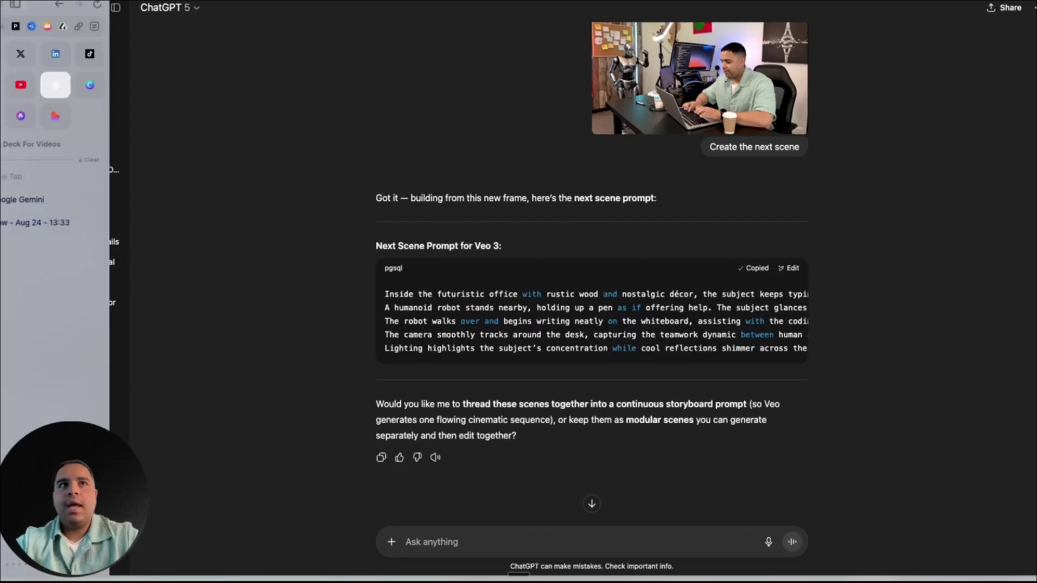
pyautogui.click(52, 232)
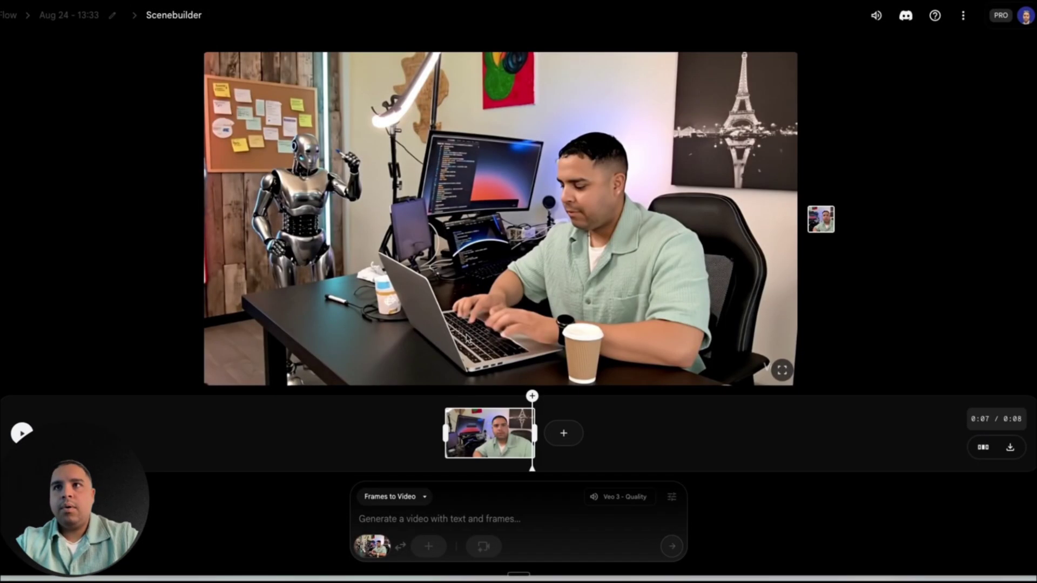
# Paste ChatGPT's next-scene prompt into Frames to Video and generate the continuation clip
pyautogui.write('Inside the futuristic office with rustic wood and nostalgic décor, the subject keeps typing code on the laptop with focus. A humanoid robot stands nearby, holding up a pen as if offering help. The subject glances at the robot, smiles briefly, and then points toward the whiteboard full of notes. The robot walks over and begins writing neatly on the whiteboard, assisting with the coding brainstorm. The camera smoothly tracks around the desk, capturing the teamwork dynamic between human and robot in a cinematic orbit. Lighting highlights the subject’s concentration while cool reflections shimmer across the robot’s metallic body.')
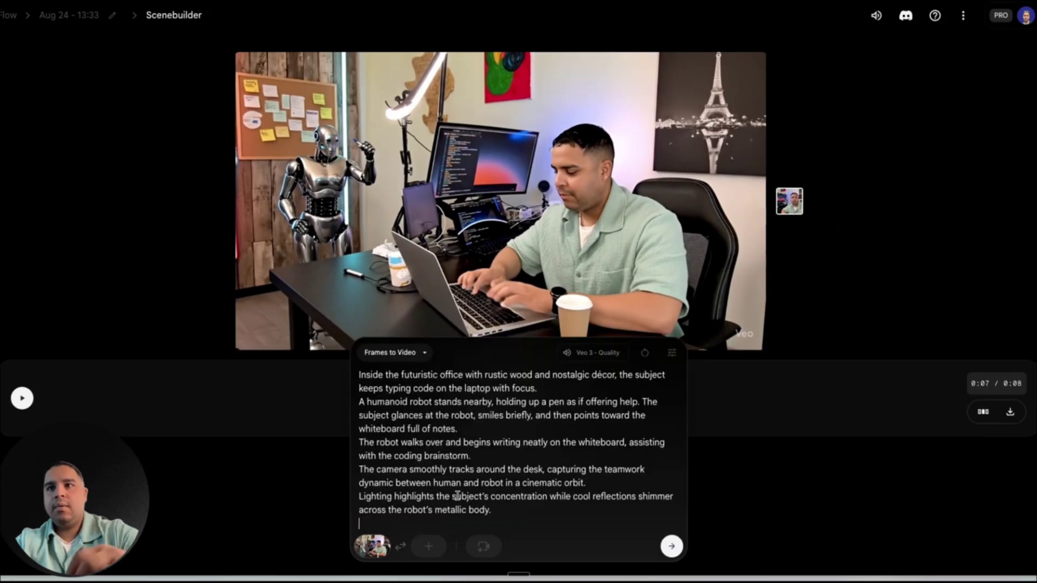
pyautogui.click(672, 547)
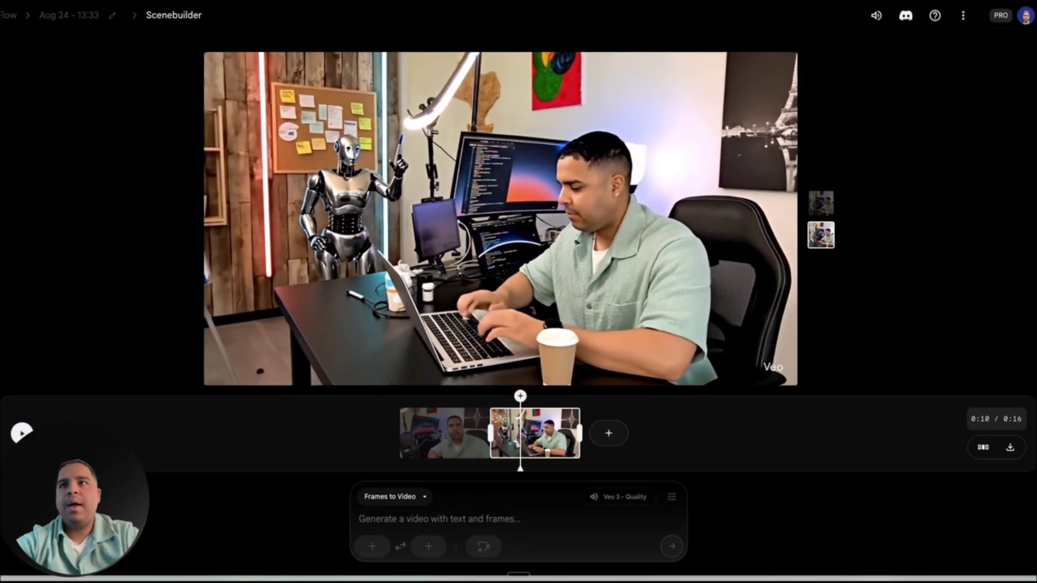
# Trim the end of the first clip so the sequence runs 15 seconds, and play it from 0:06
pyautogui.moveTo(520, 468); pyautogui.dragTo(488, 468)
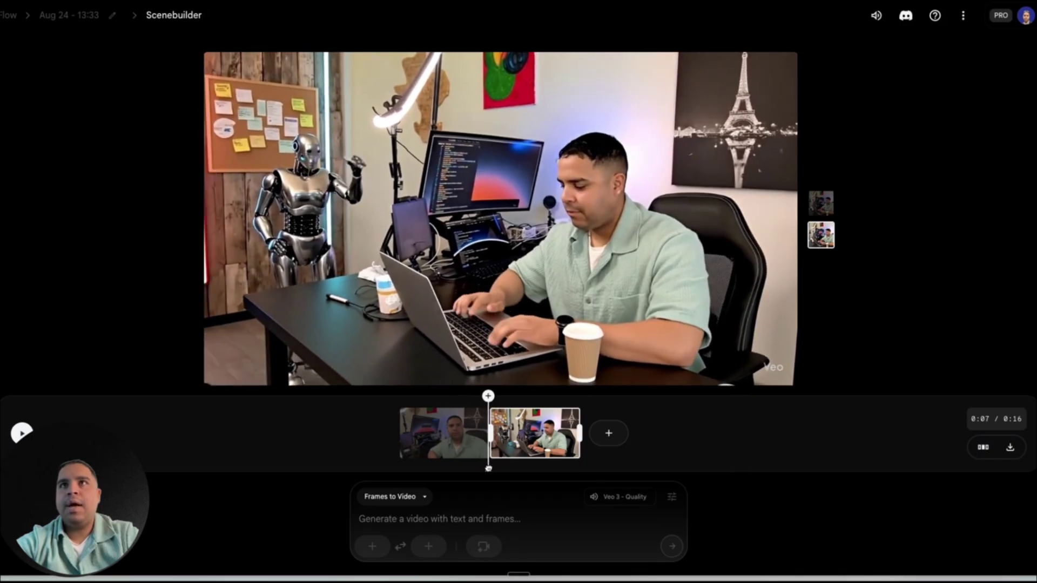
pyautogui.click(470, 432)
pyautogui.moveTo(490, 429); pyautogui.dragTo(485, 433)
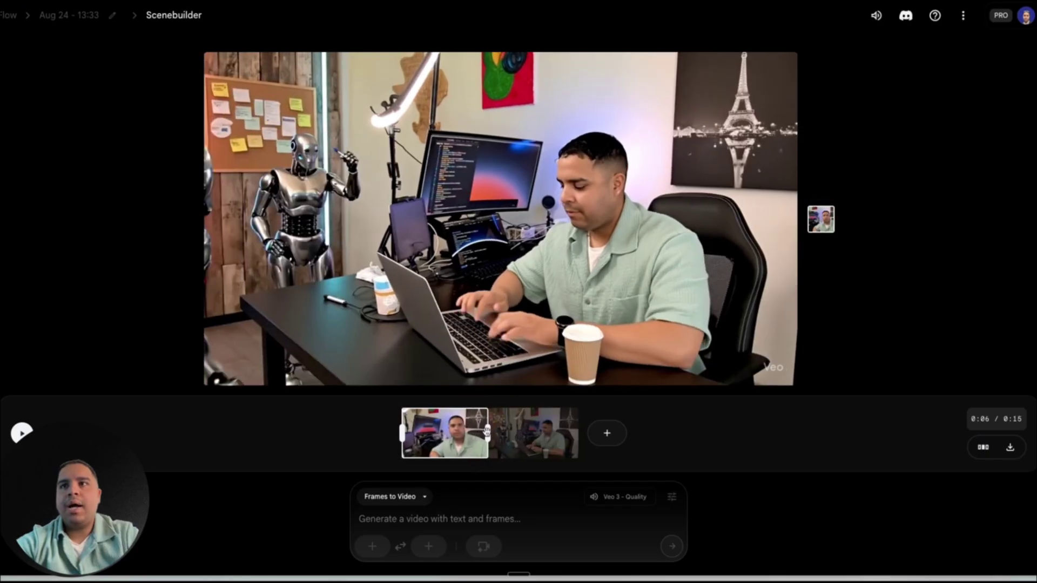
pyautogui.click(13, 439)
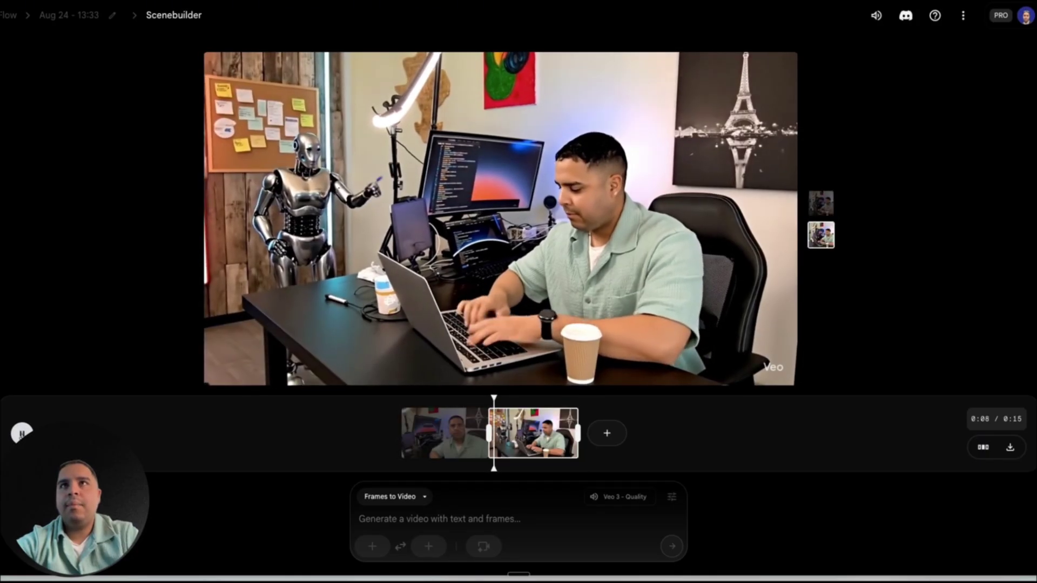
pyautogui.press('space')
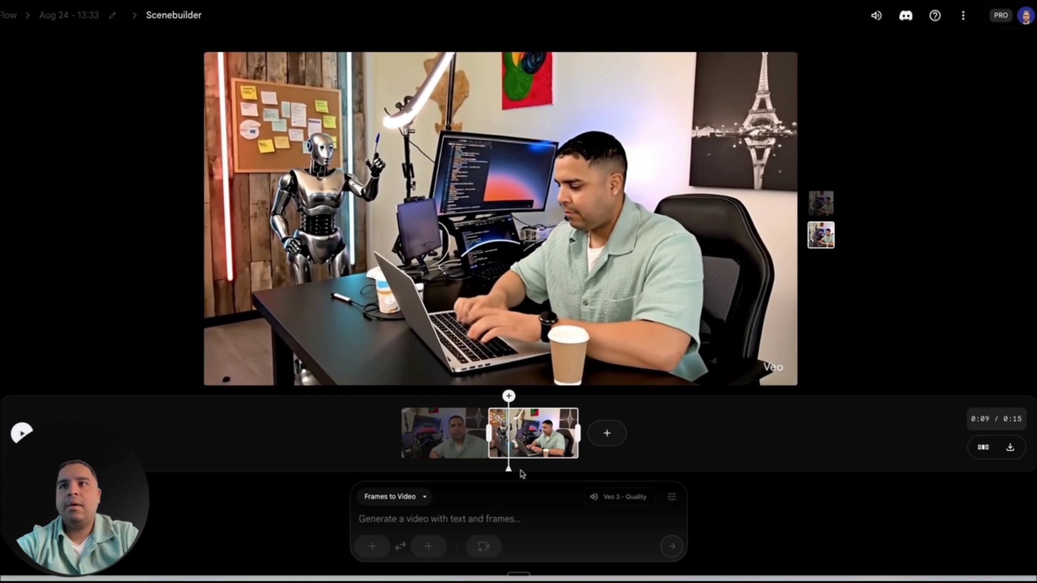
# Replay from 0:06 and trim the start of the second clip slightly
pyautogui.moveTo(506, 470); pyautogui.dragTo(478, 471)
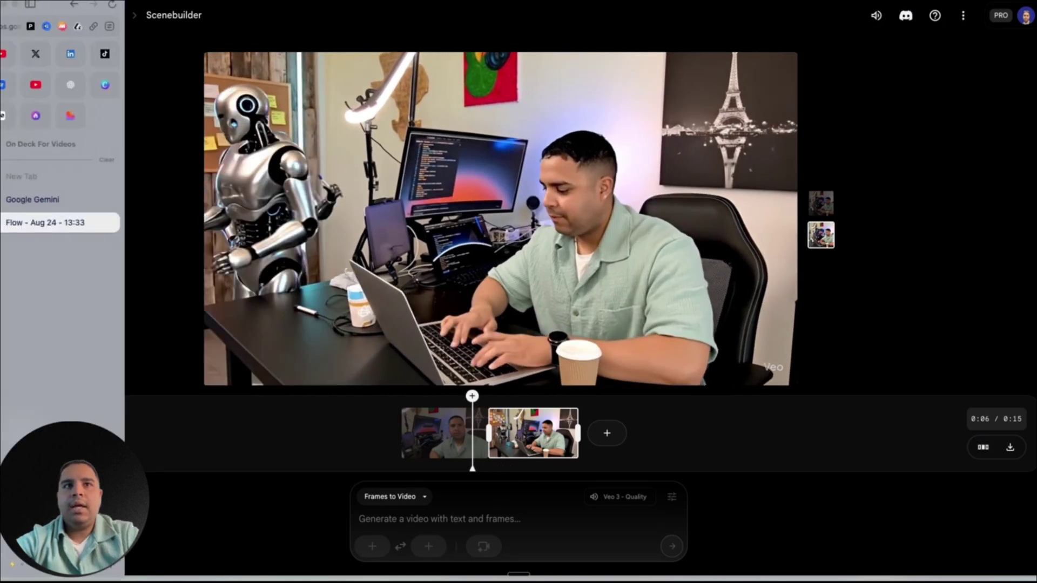
pyautogui.press('space')
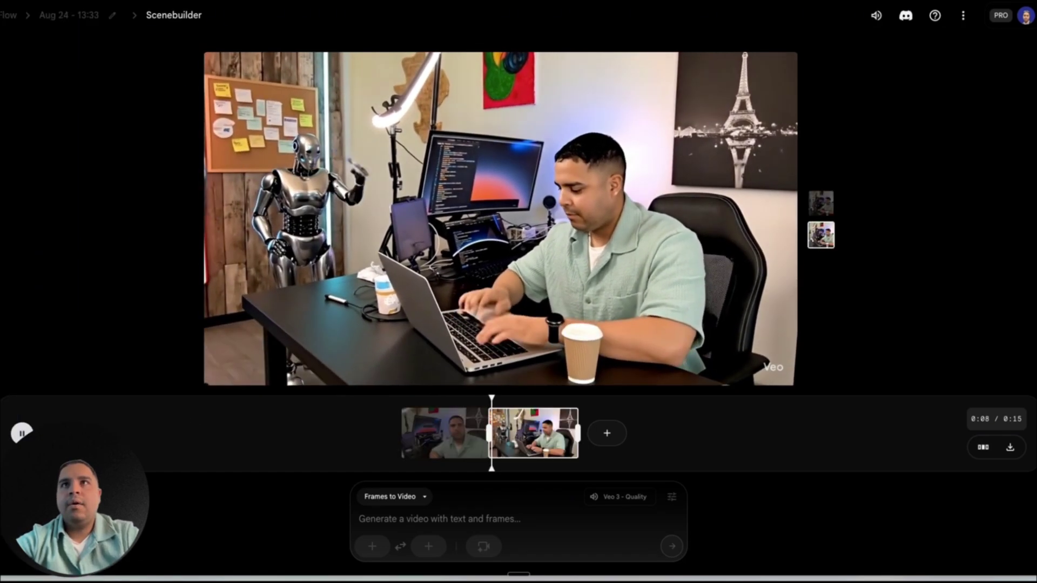
pyautogui.press('space')
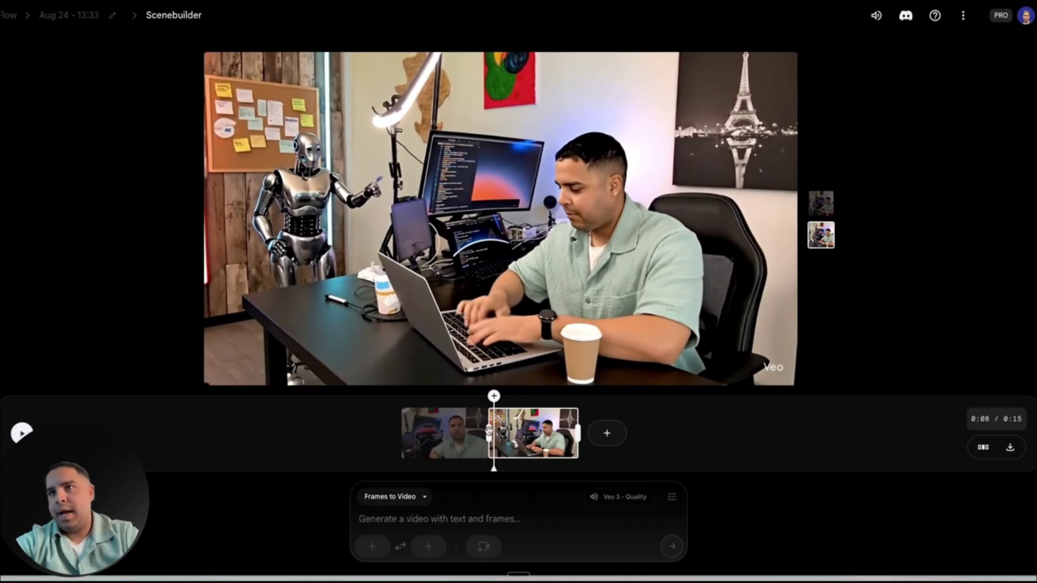
pyautogui.moveTo(489, 430); pyautogui.dragTo(492, 431)
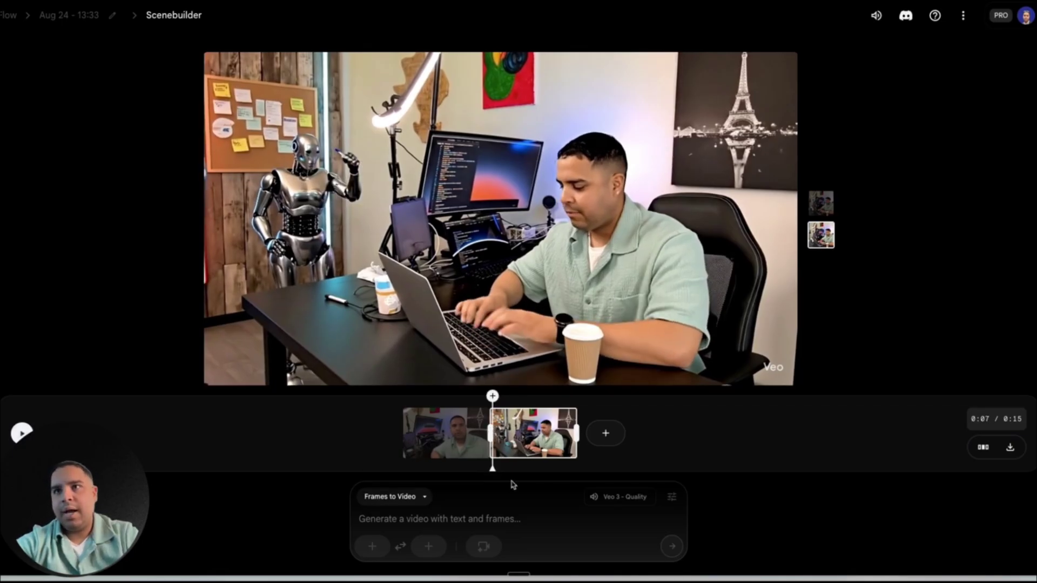
pyautogui.moveTo(492, 472)
pyautogui.mouseDown()
pyautogui.moveTo(456, 471)
pyautogui.moveTo(505, 470)
pyautogui.mouseUp()
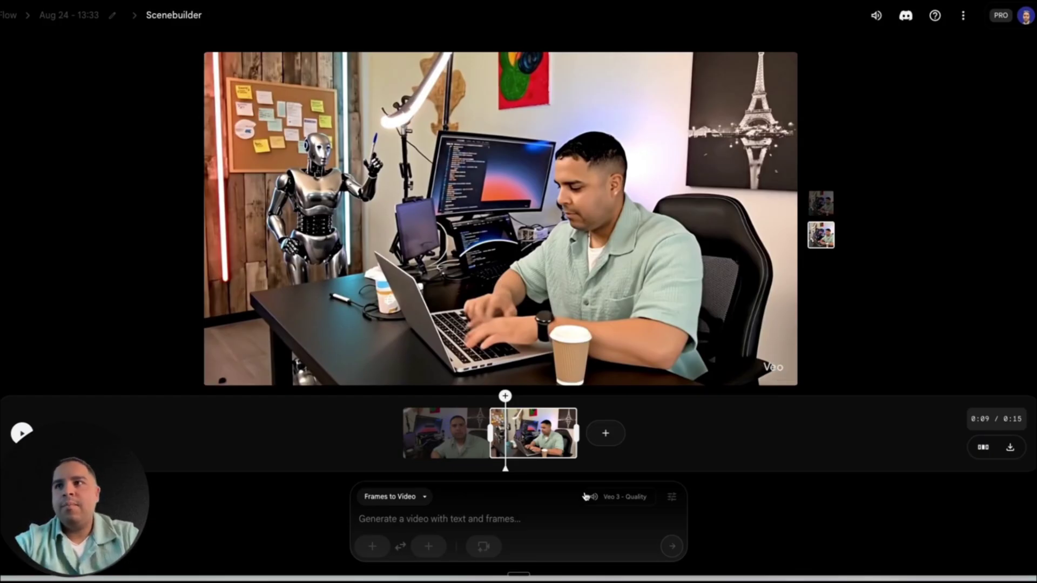
# Insert a Jump to scene after the second clip at 0:14 and paste its new prompt
pyautogui.click(566, 511)
pyautogui.click(605, 433)
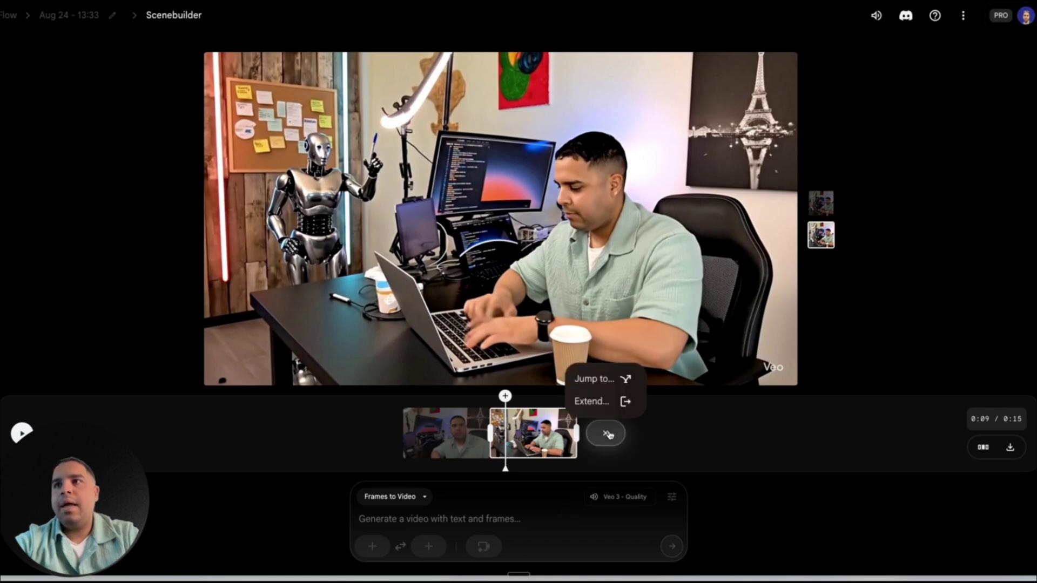
pyautogui.click(611, 380)
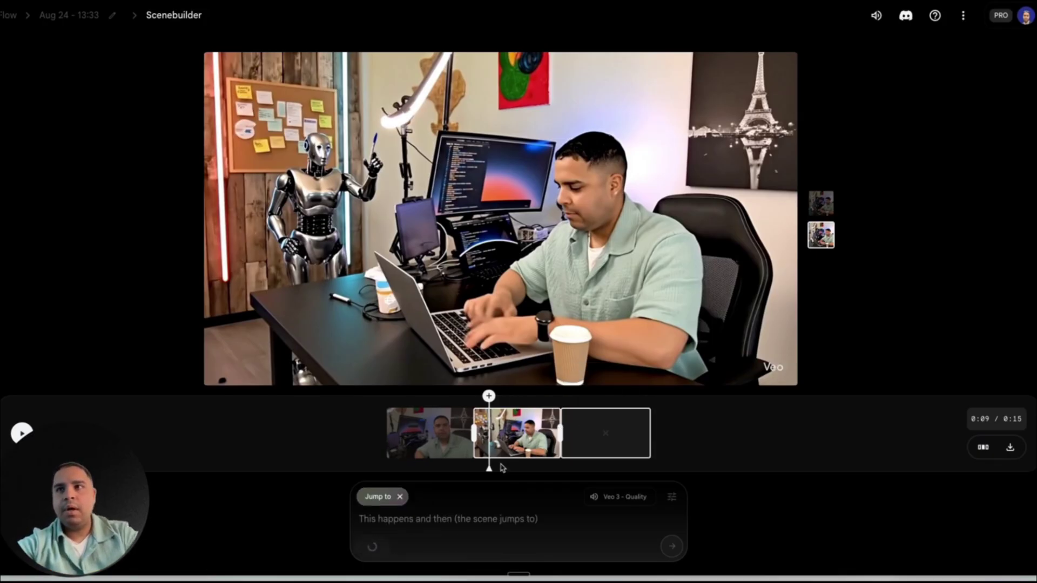
pyautogui.moveTo(489, 468); pyautogui.dragTo(556, 466)
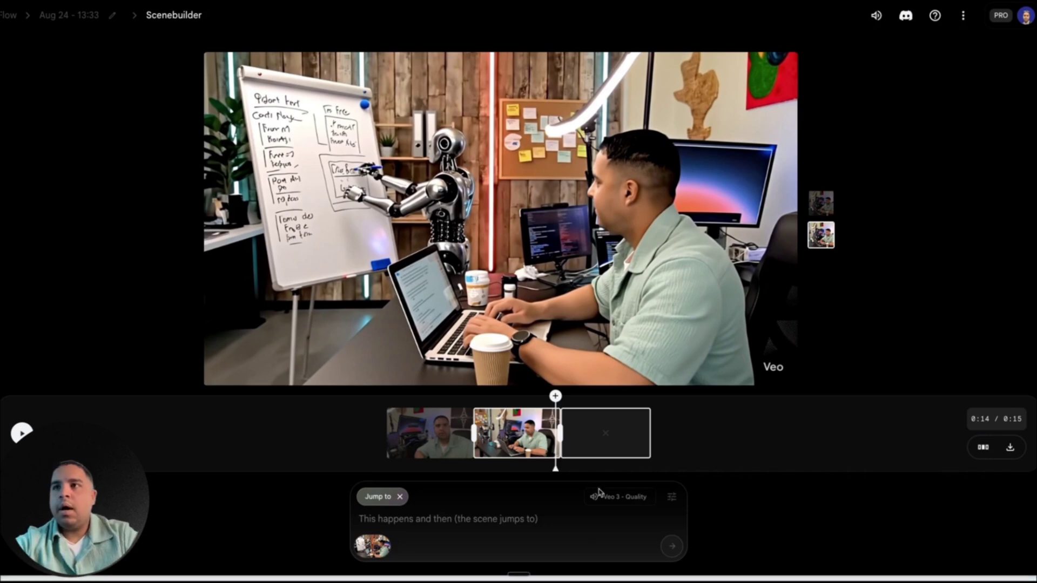
pyautogui.click(410, 517)
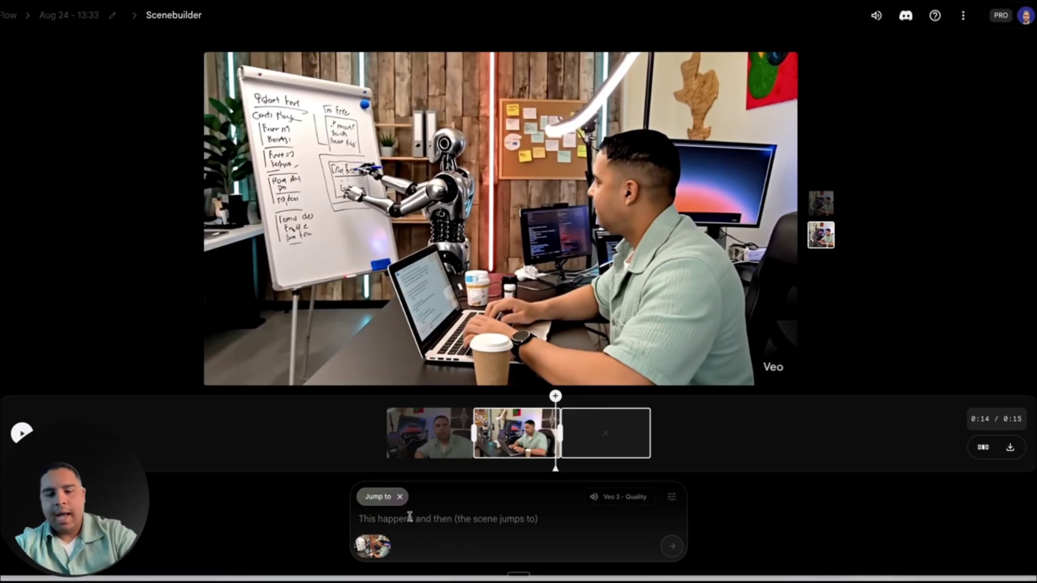
pyautogui.hotkey('ctrl', 'v')
# Submit the pasted Jump to prompt to generate the third clip on the timeline
pyautogui.click(671, 546)
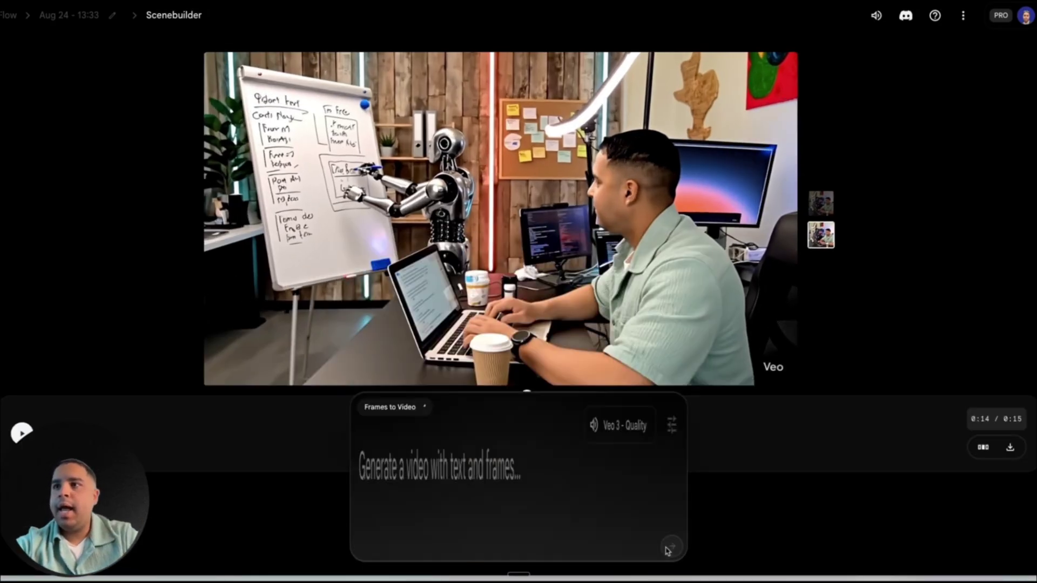